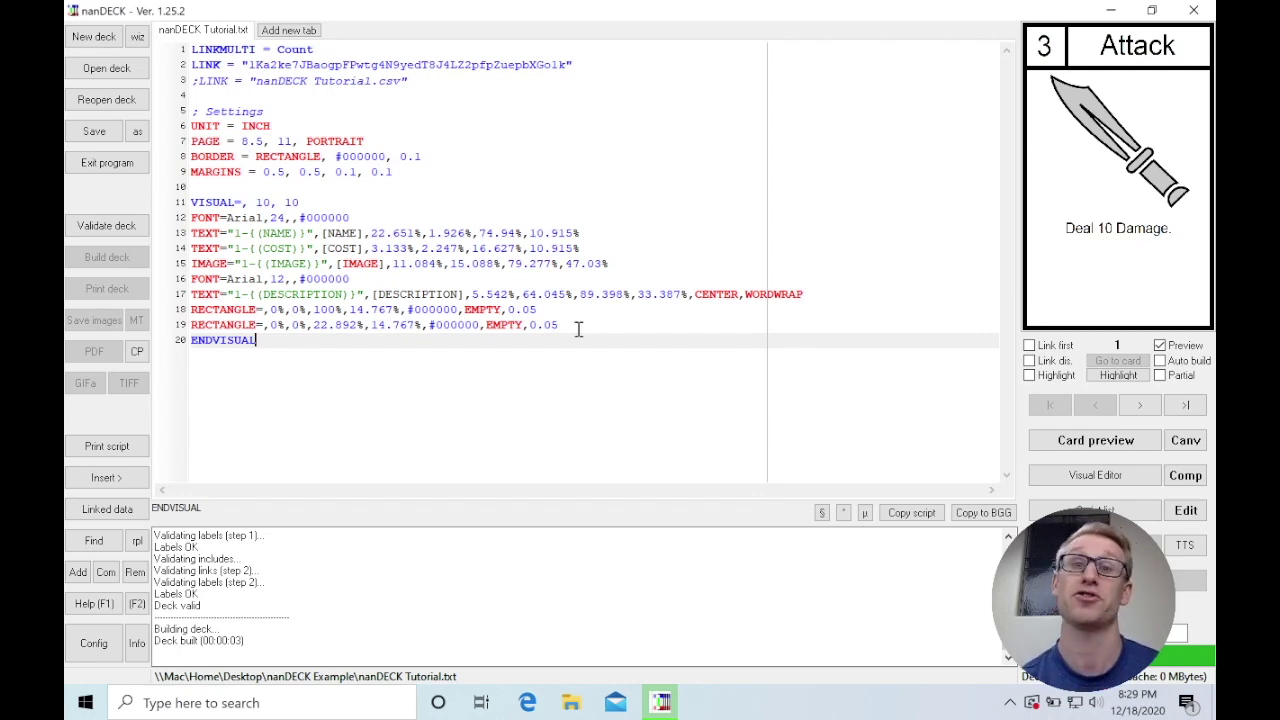
Step: Review the LINK line with the Google Sheets ID, the local CSV link and the PAGE settings
{"action": "left_click", "coordinate": [213, 64]}
{"action": "left_click", "coordinate": [249, 64]}
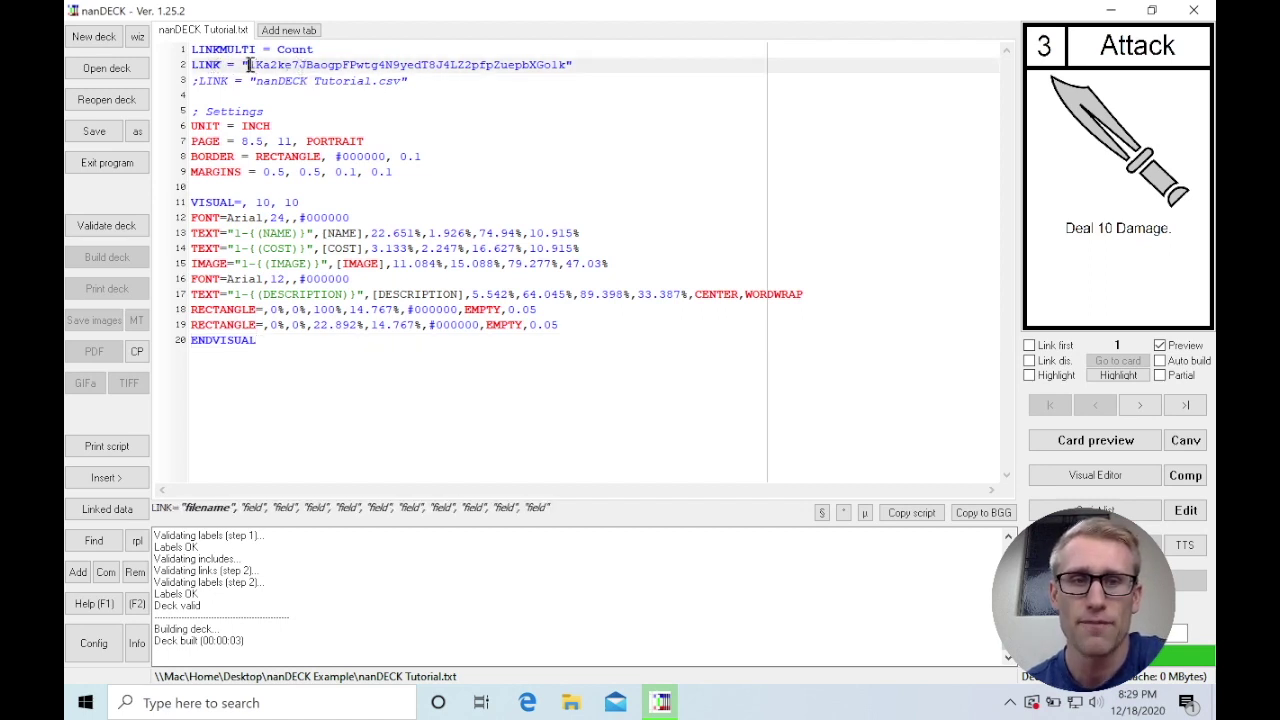
{"action": "left_click_drag", "start_coordinate": [434, 64], "coordinate": [566, 66]}
{"action": "left_click", "coordinate": [539, 84]}
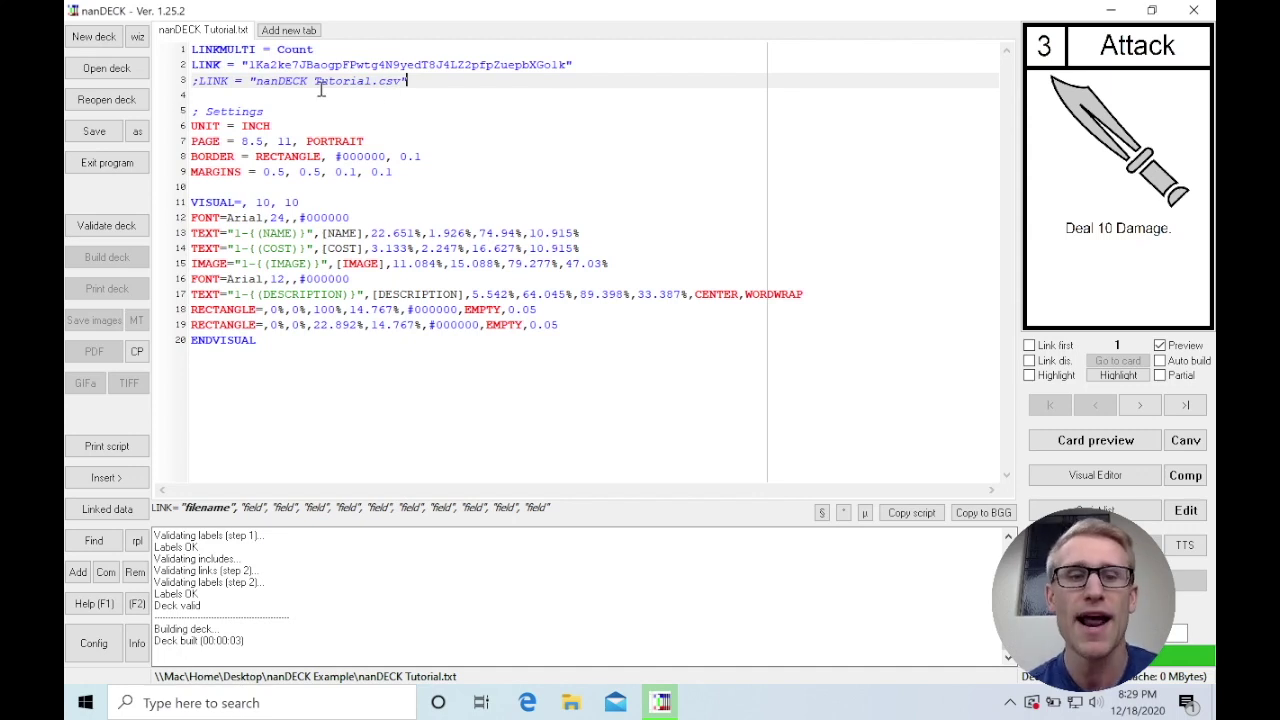
{"action": "left_click", "coordinate": [504, 145]}
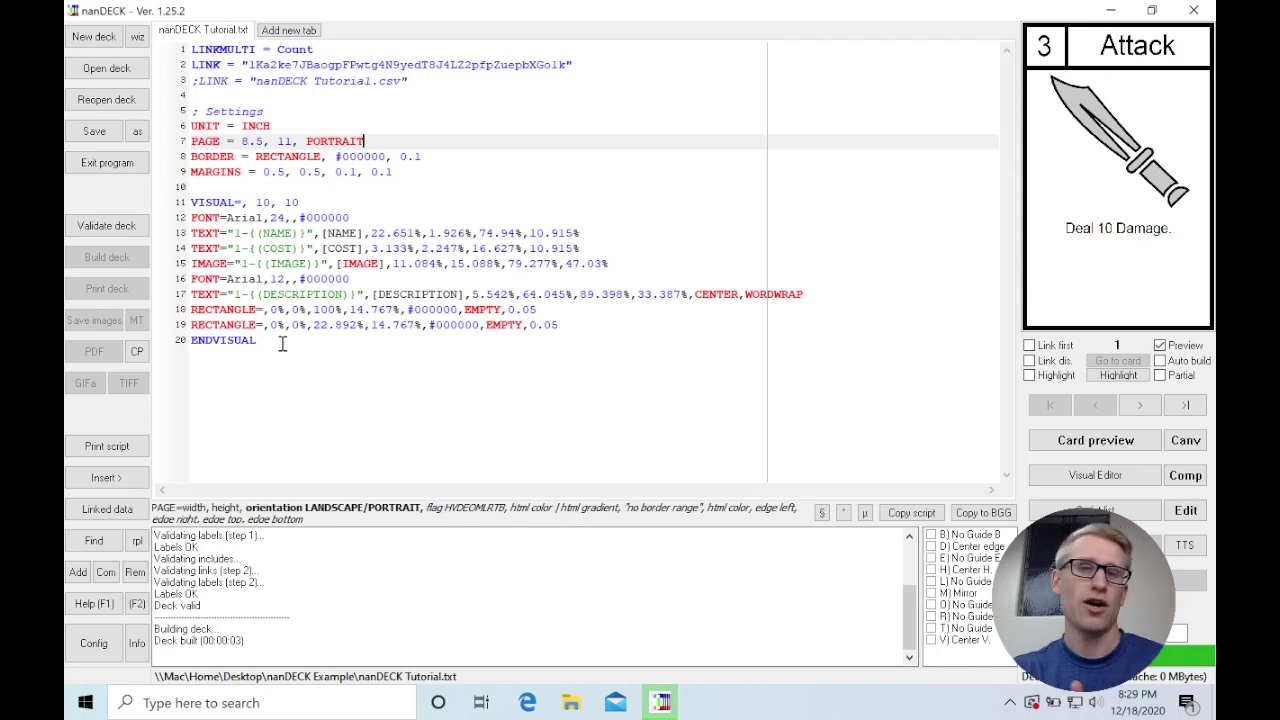
Step: Add the line DISPLAY = "tts cards.png" below ENDVISUAL
{"action": "left_click", "coordinate": [282, 344]}
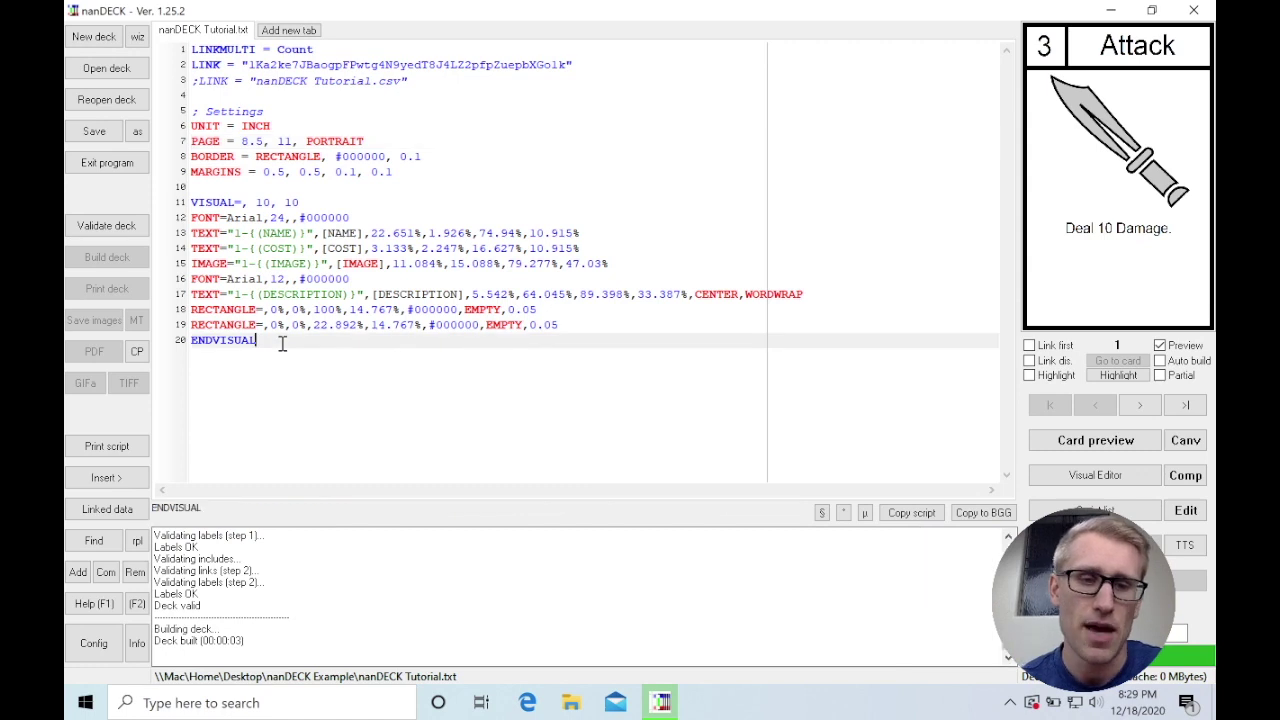
{"action": "key", "text": "Return"}
{"action": "key", "text": "Return"}
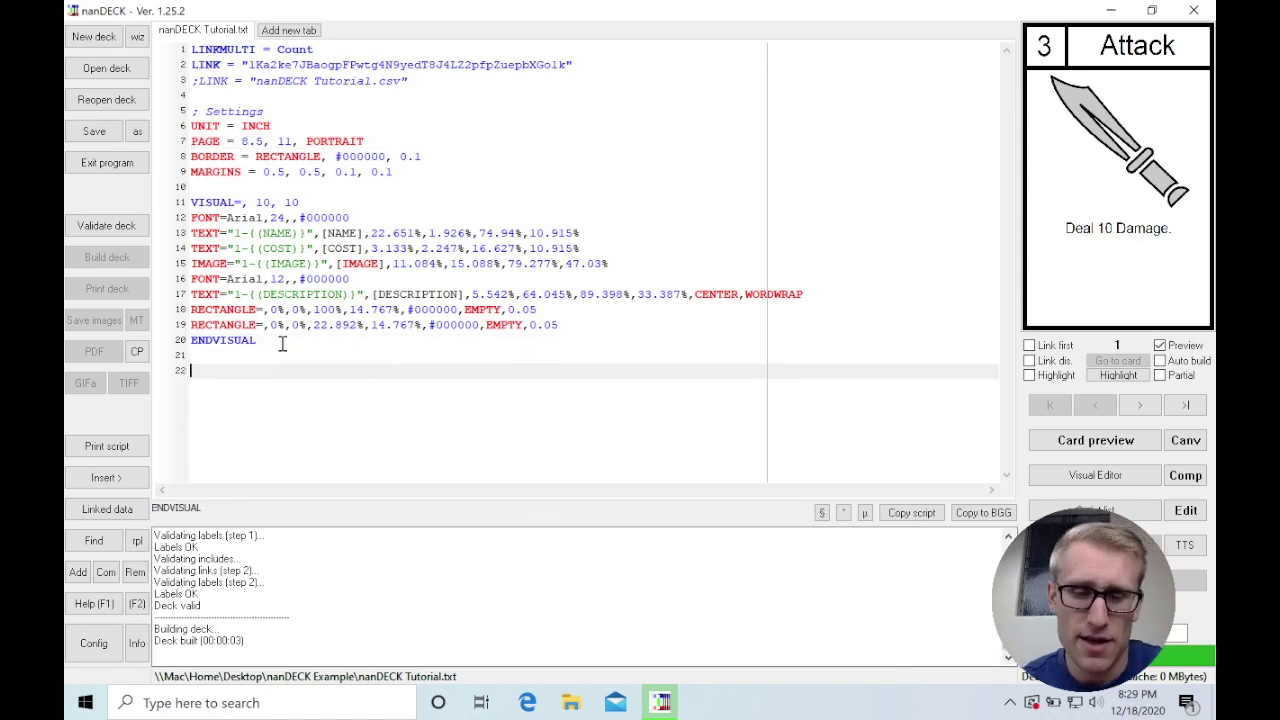
{"action": "type", "text": "DIS"}
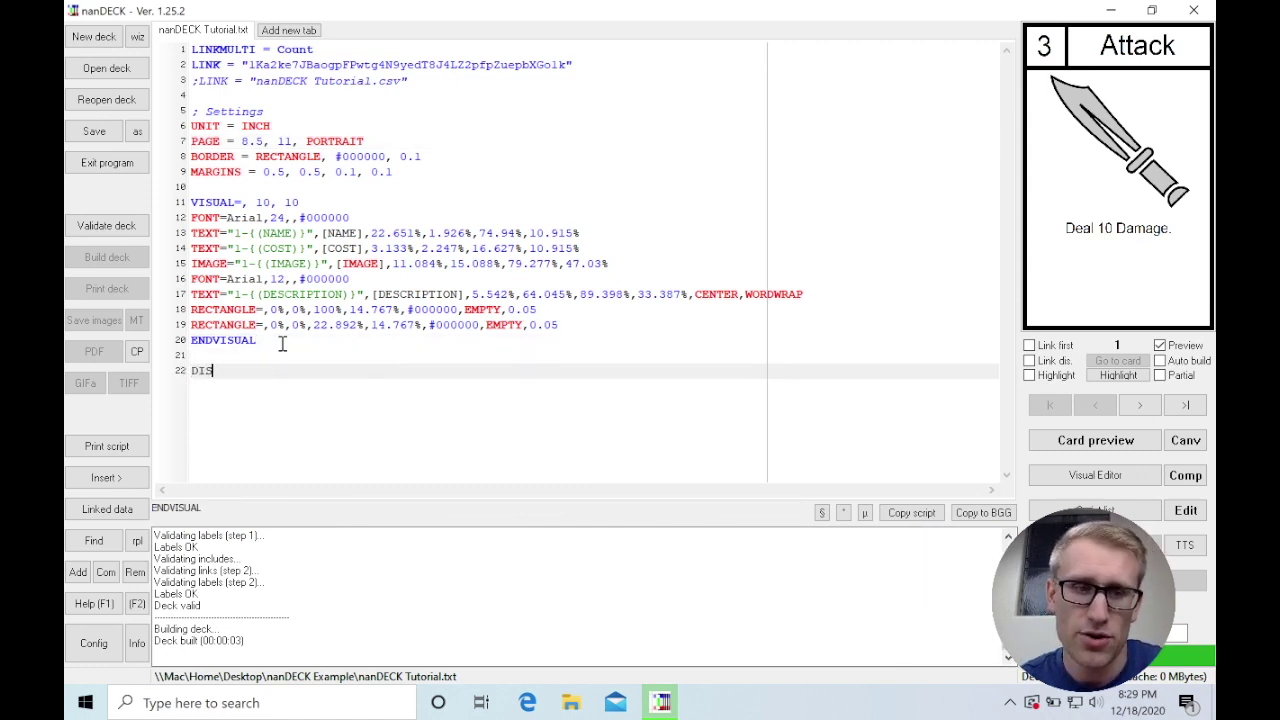
{"action": "type", "text": "PLAY"}
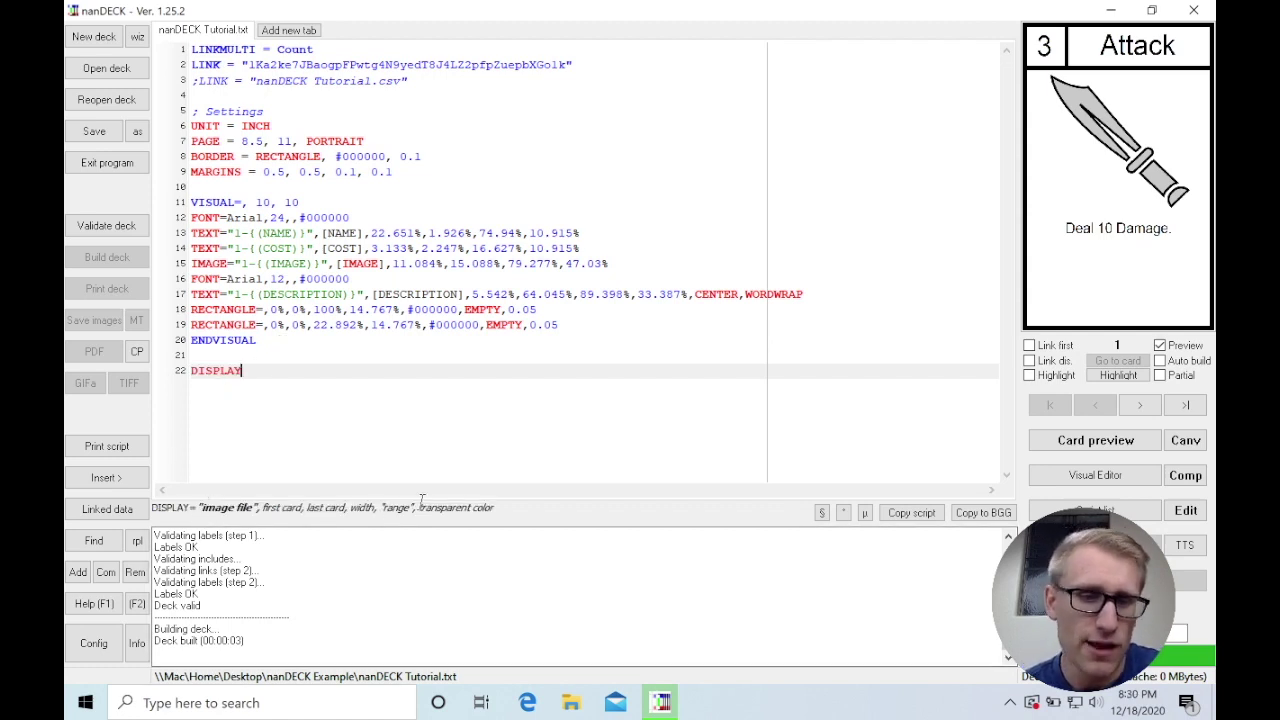
{"action": "type", "text": " = \""}
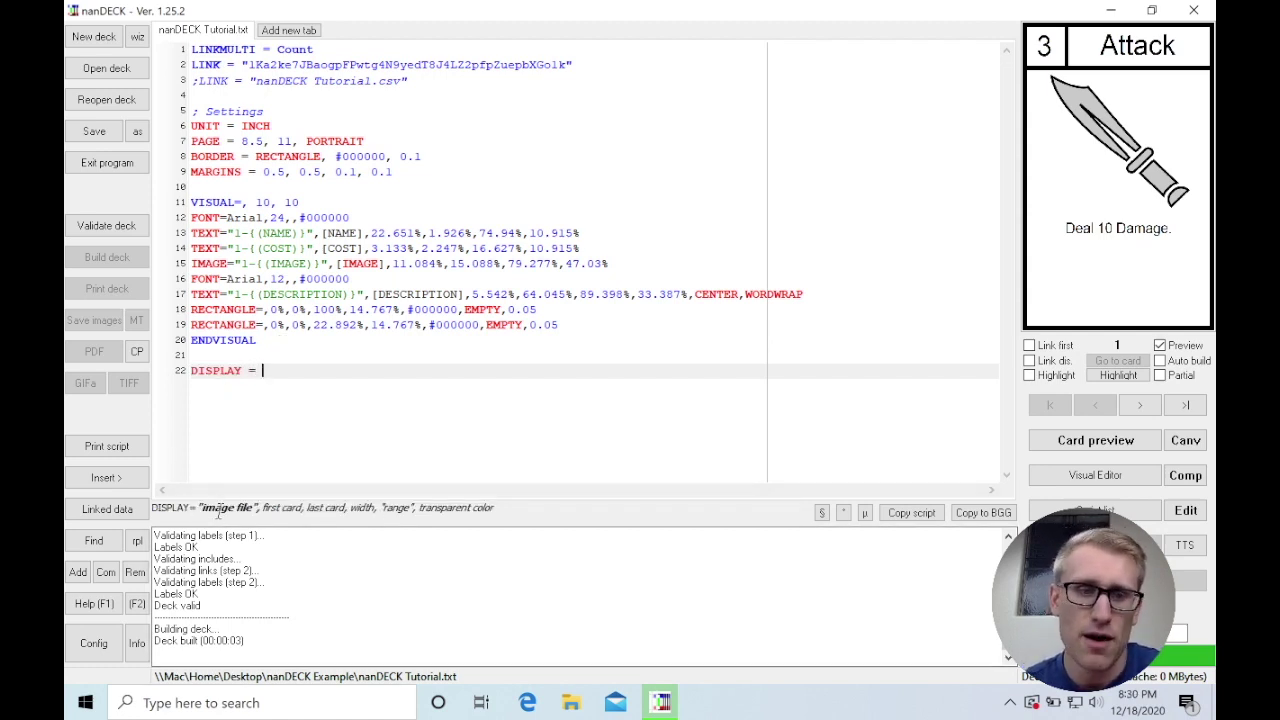
{"action": "type", "text": "tts_"}
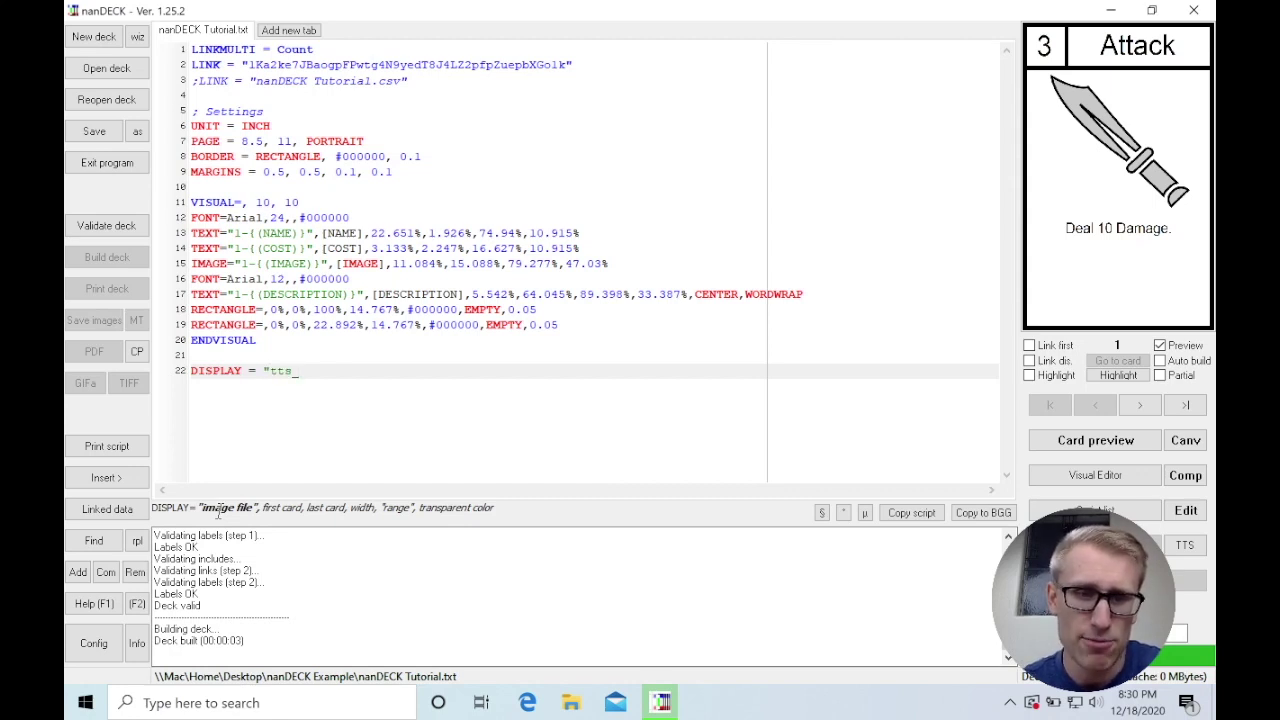
{"action": "type", "text": " cards.png\""}
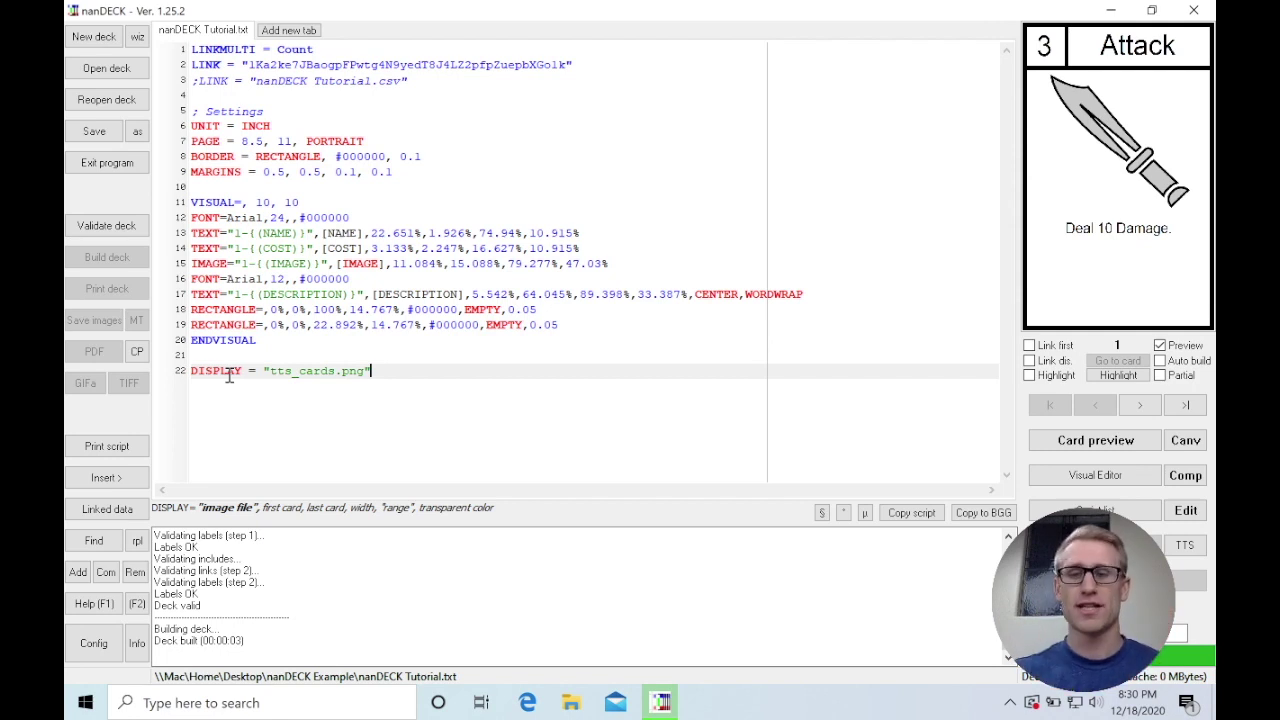
{"action": "left_click", "coordinate": [1180, 407]}
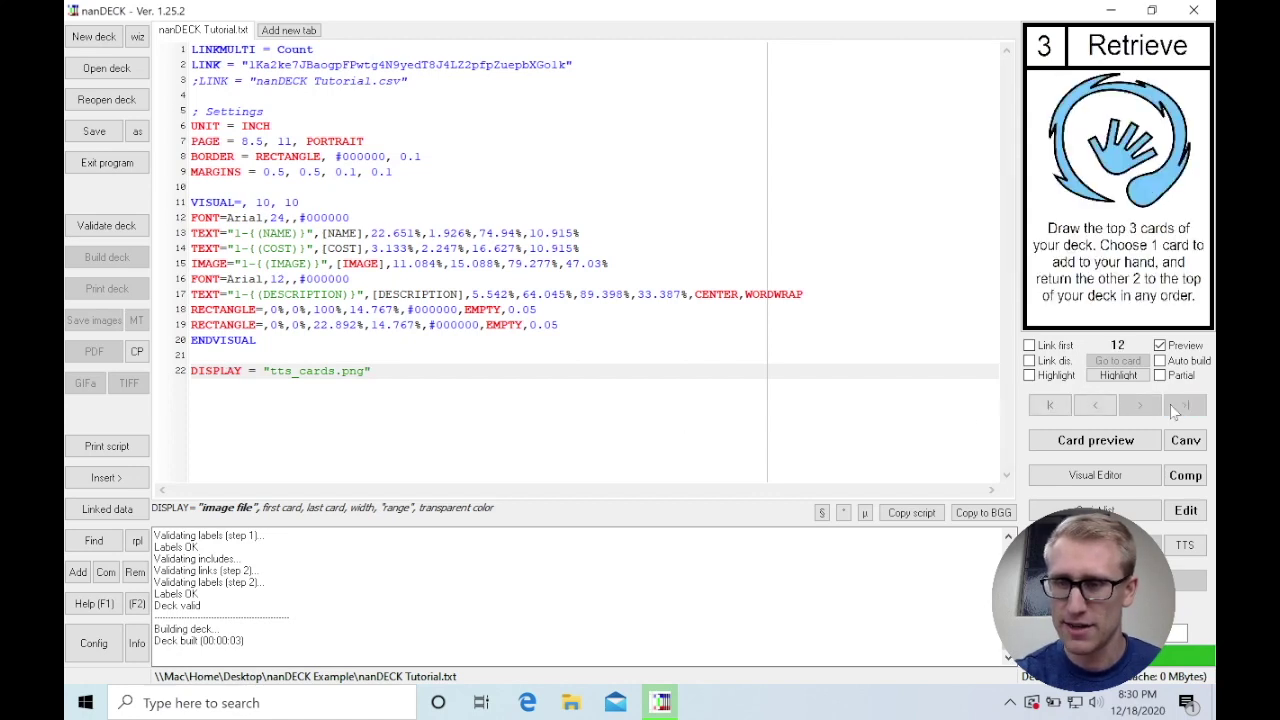
{"action": "left_click", "coordinate": [1052, 410]}
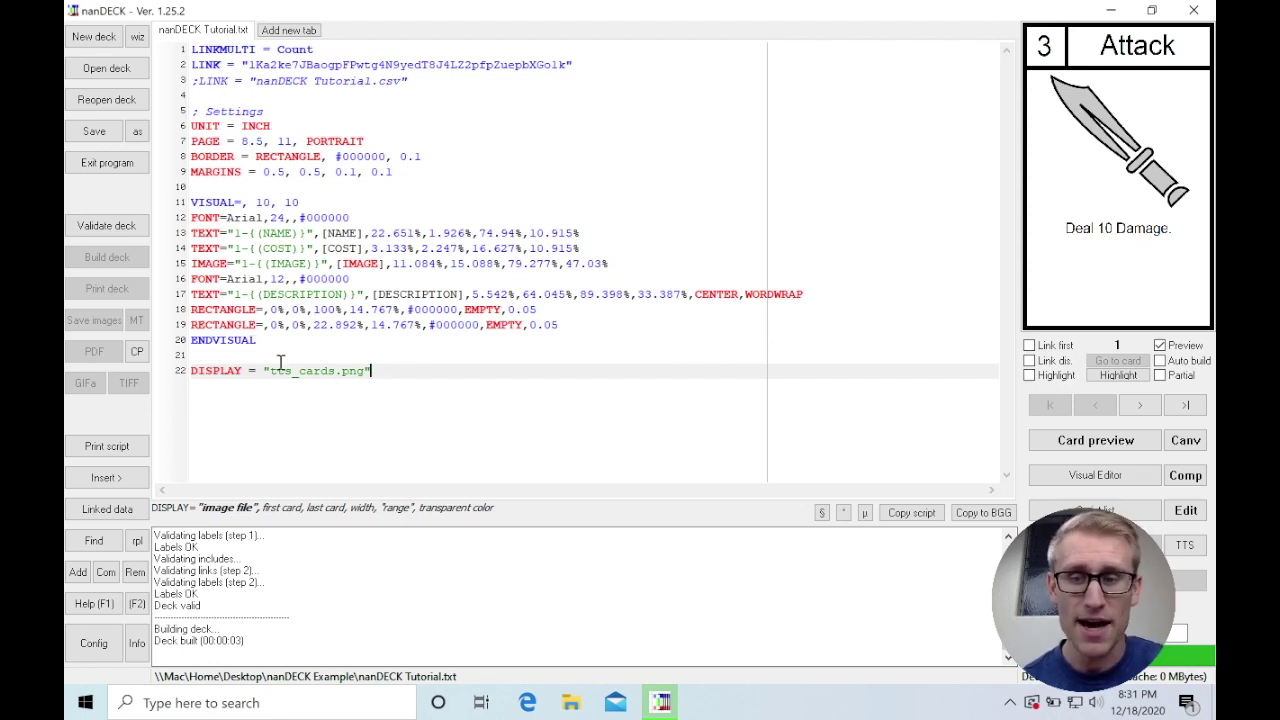
Step: Validate the script, then build the deck to export the twelve-card sheet image
{"action": "left_click", "coordinate": [120, 236]}
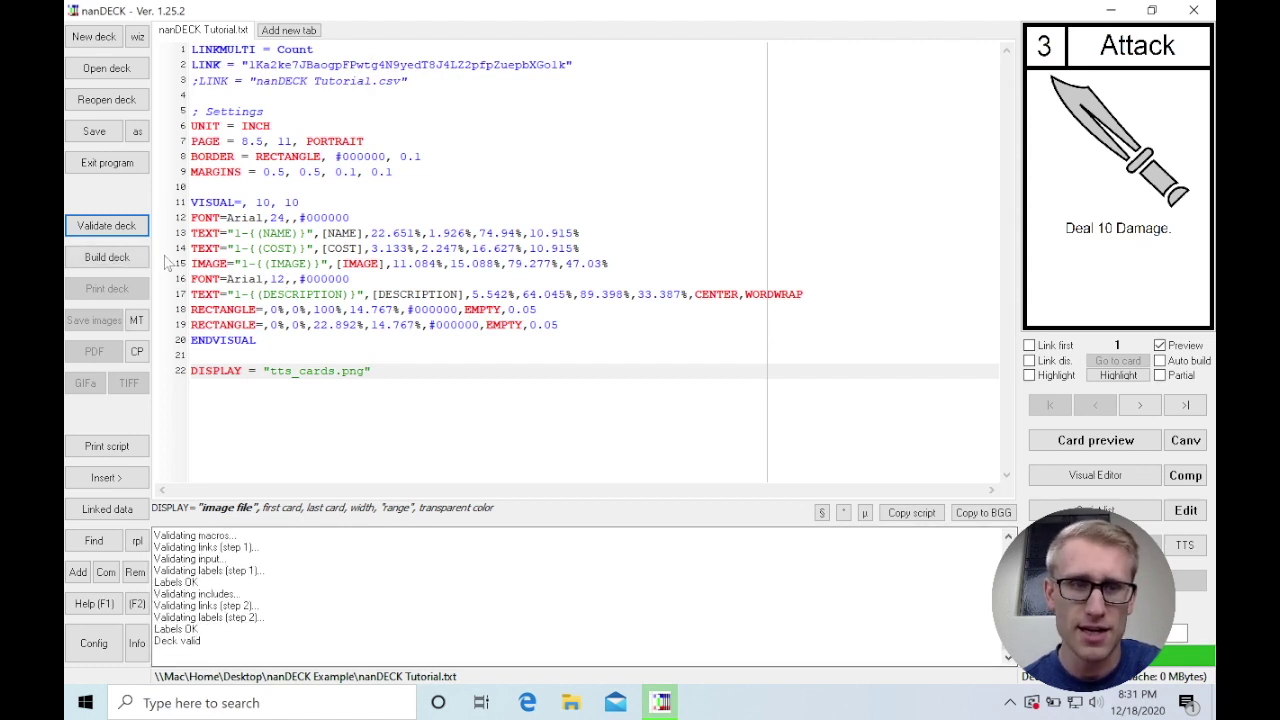
{"action": "left_click", "coordinate": [118, 260]}
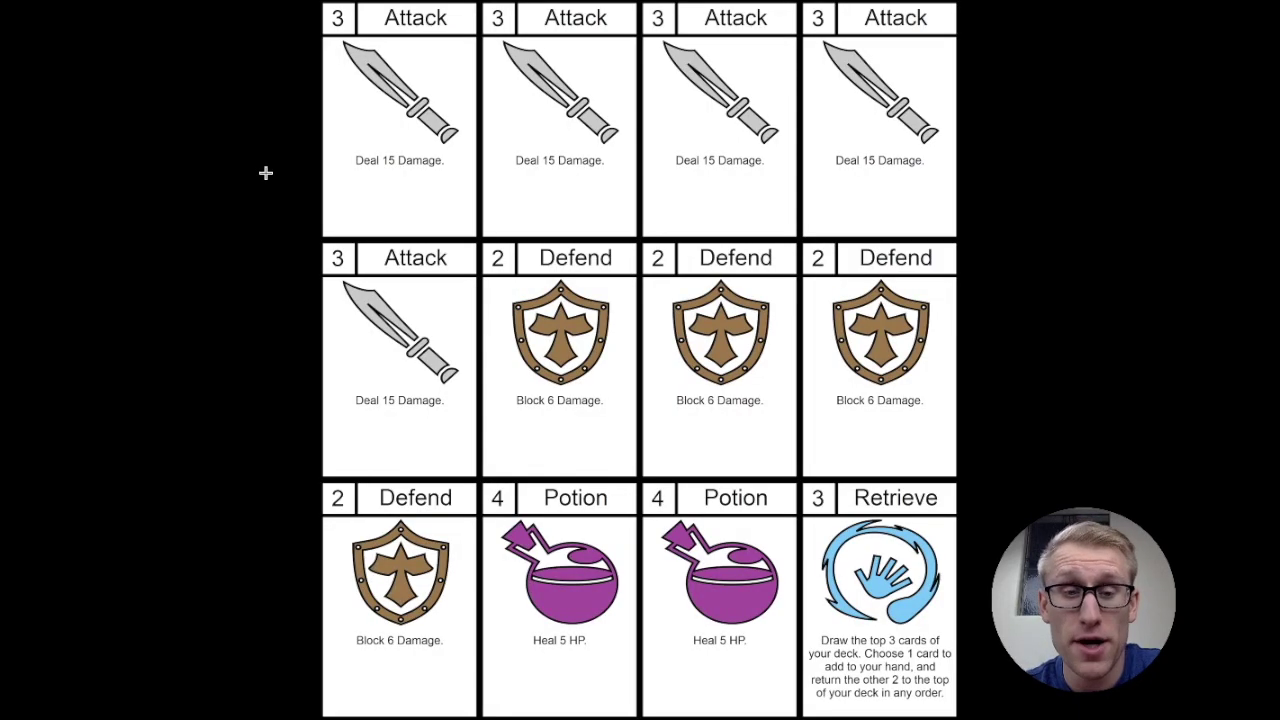
Step: View the exported tts_cards.png sheet showing Attack, Defend, Potion and Retrieve cards
{"action": "mouse_move", "coordinate": [291, 3]}
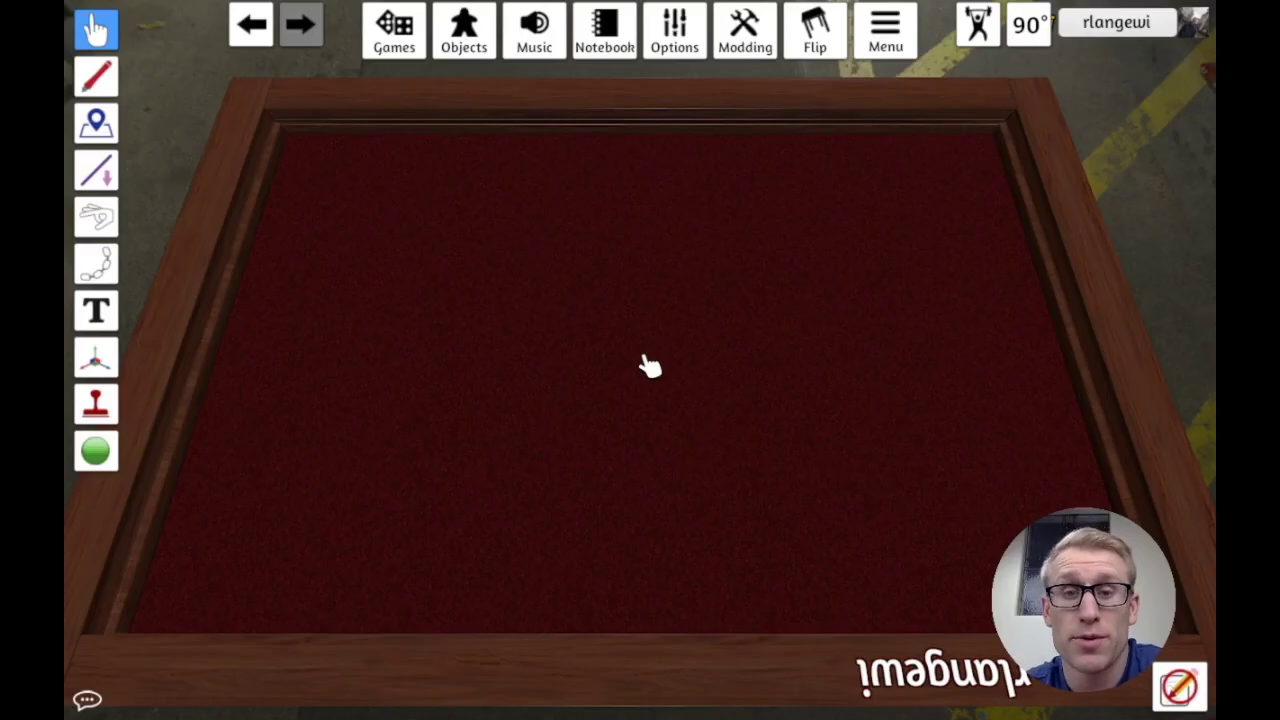
Step: Place a Custom Deck from Objects > Components > Cards onto the table
{"action": "left_click", "coordinate": [466, 45]}
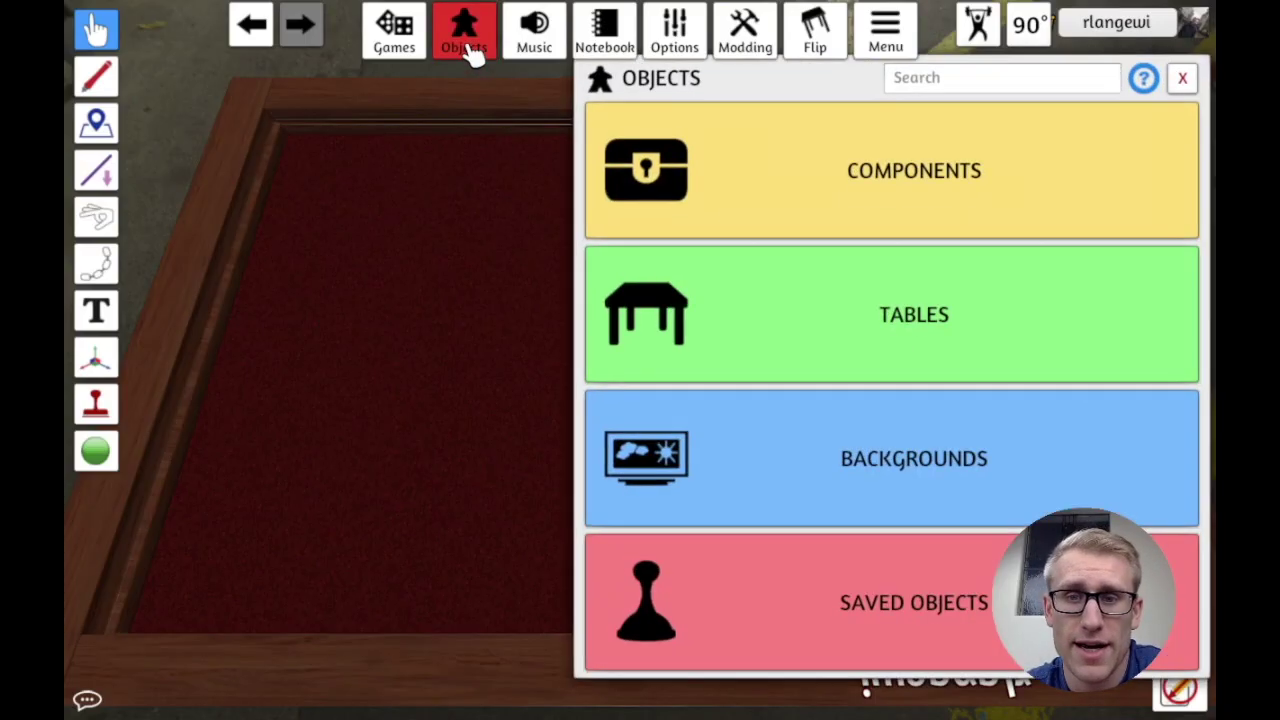
{"action": "left_click", "coordinate": [850, 172]}
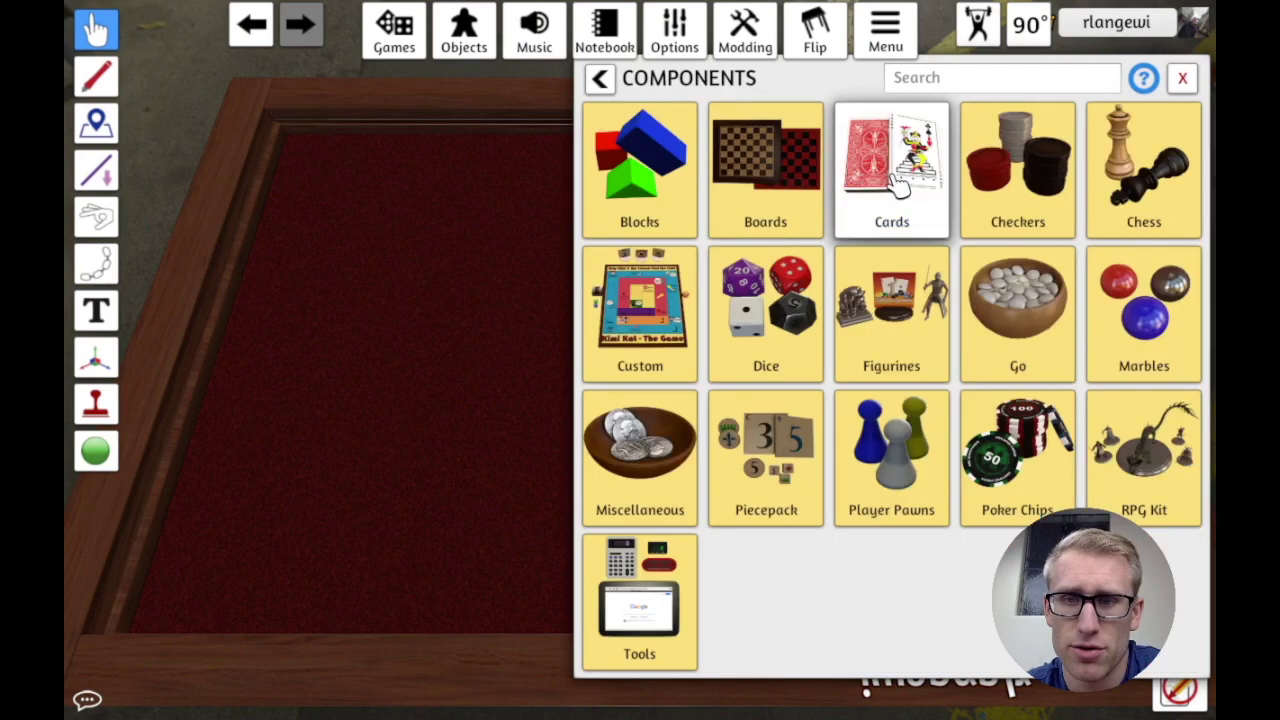
{"action": "left_click", "coordinate": [893, 180]}
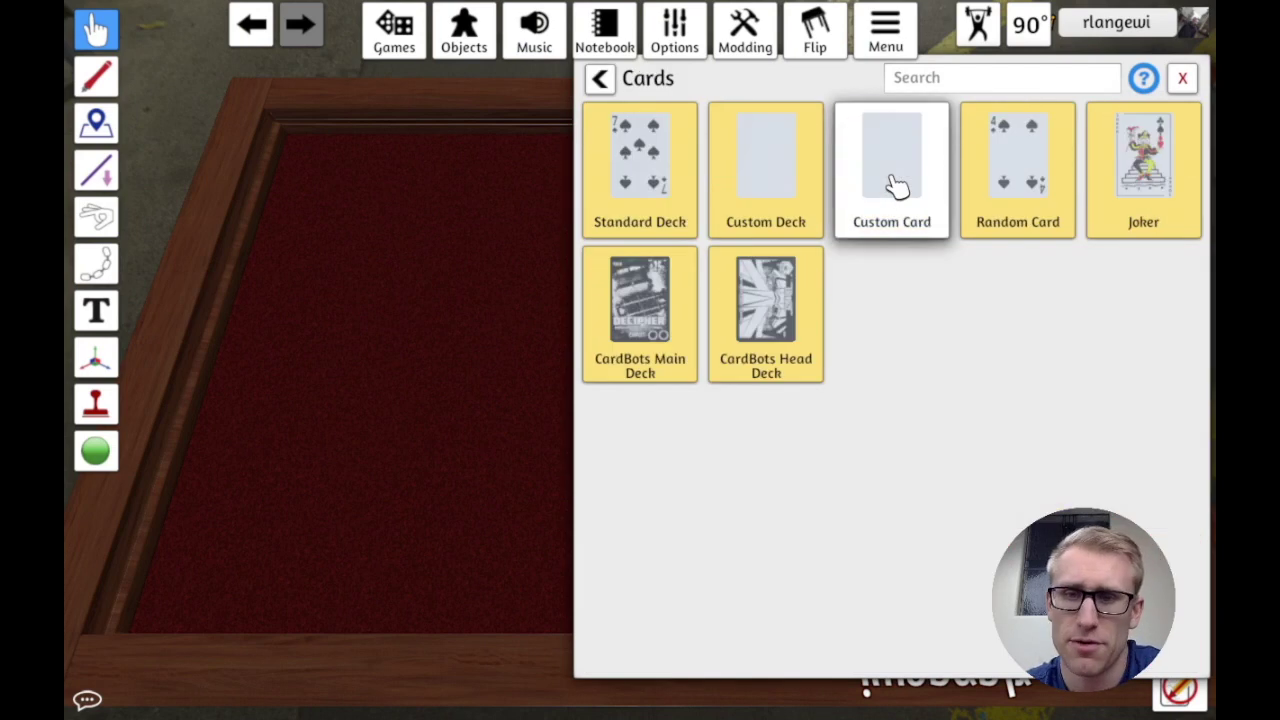
{"action": "left_click_drag", "start_coordinate": [500, 415], "coordinate": [527, 345]}
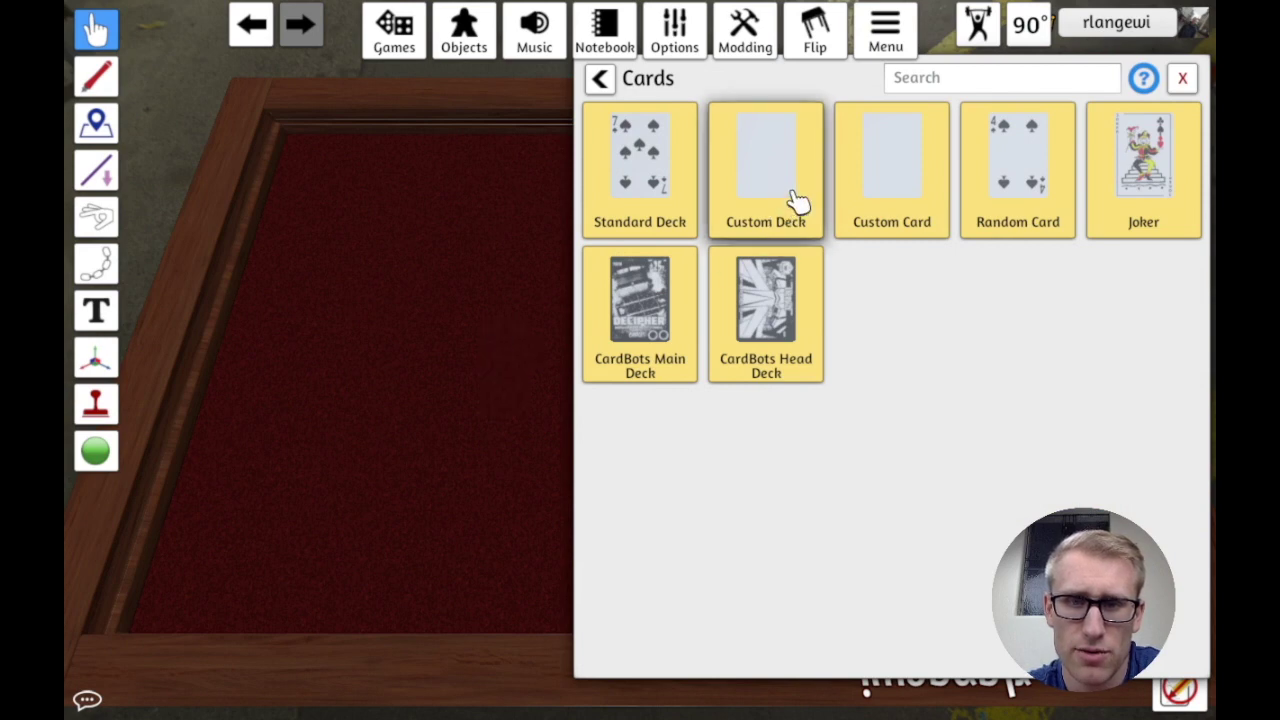
{"action": "left_click_drag", "start_coordinate": [797, 200], "coordinate": [508, 329]}
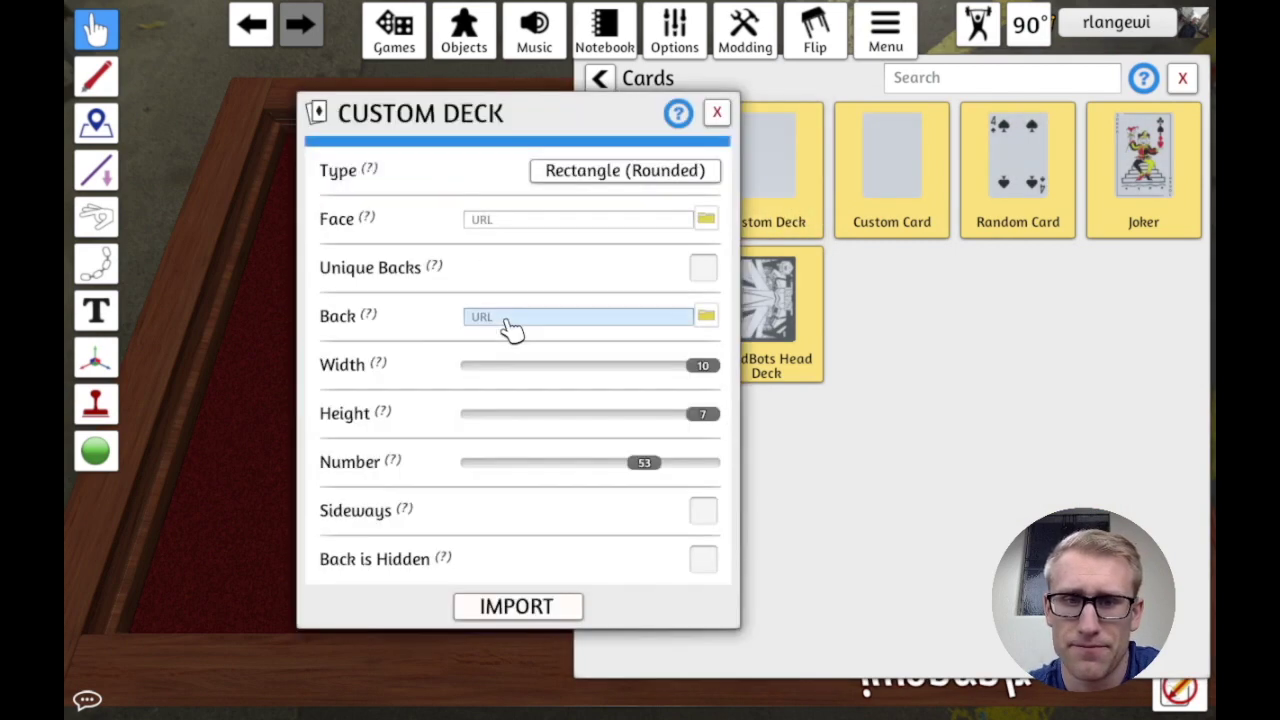
Step: Load the local tts_cards.png as the deck's face image and enable Unique Backs
{"action": "left_click", "coordinate": [1182, 78]}
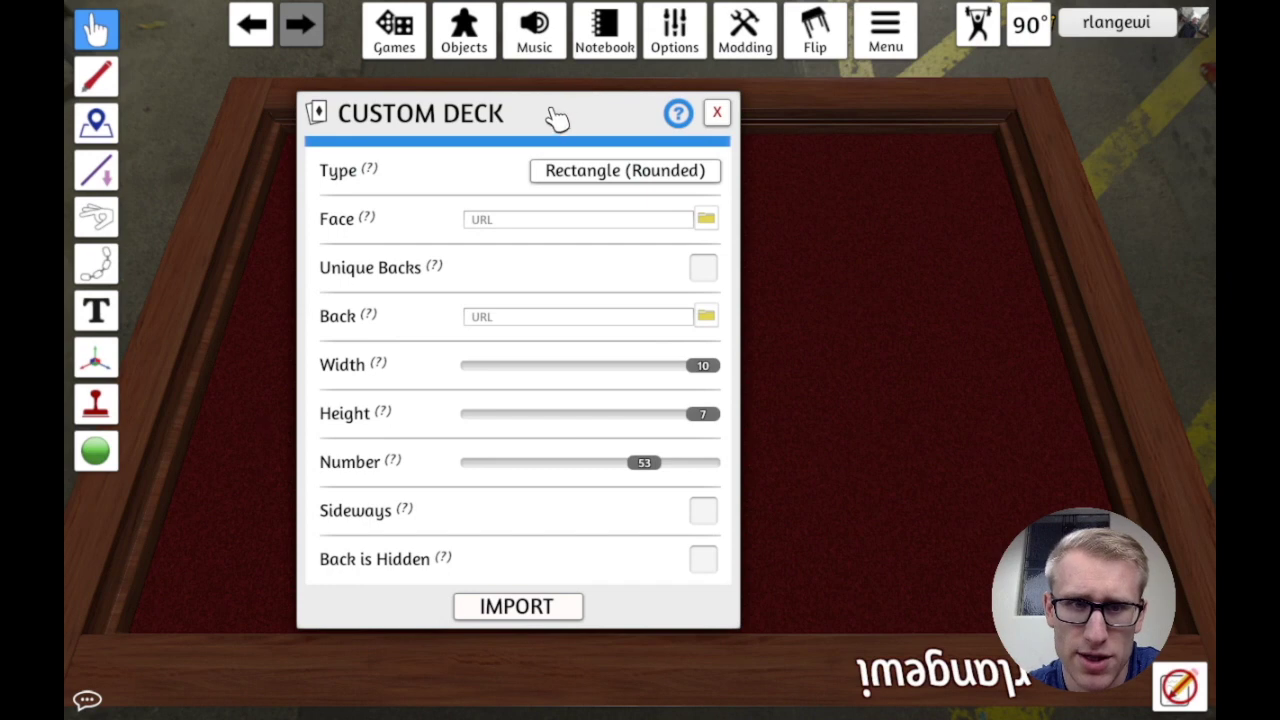
{"action": "left_click_drag", "start_coordinate": [557, 117], "coordinate": [646, 114]}
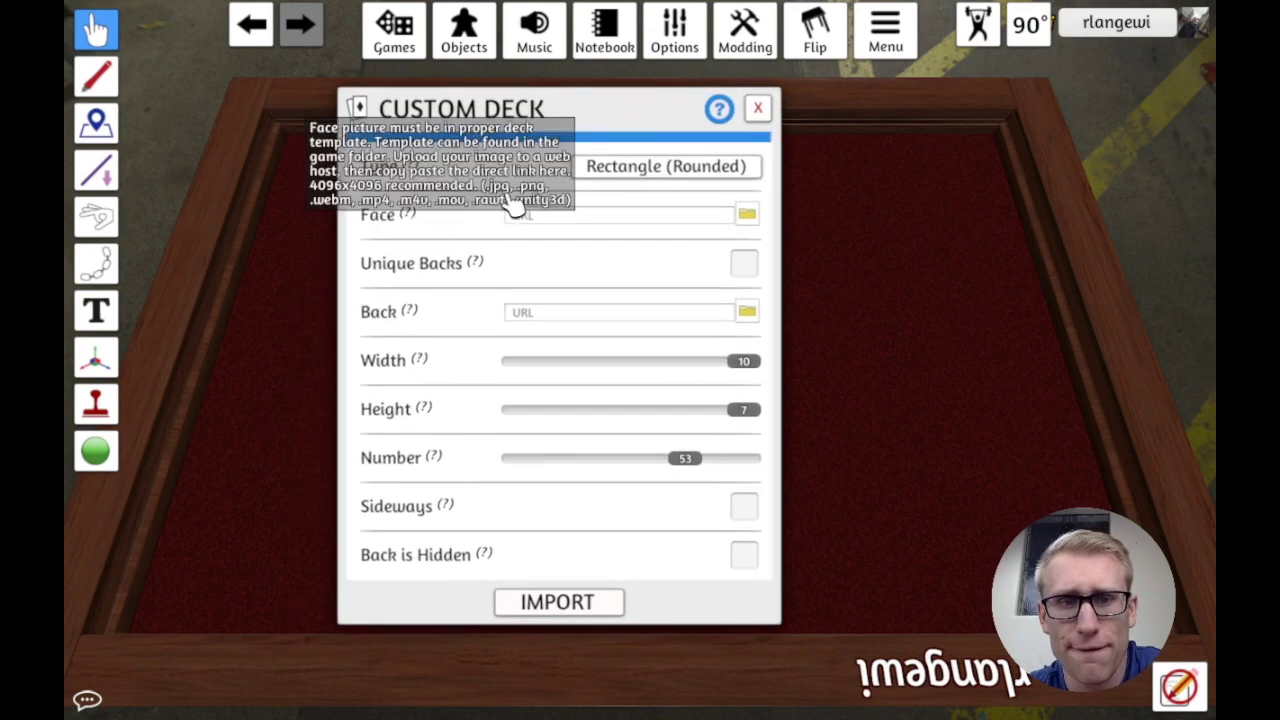
{"action": "left_click", "coordinate": [747, 215]}
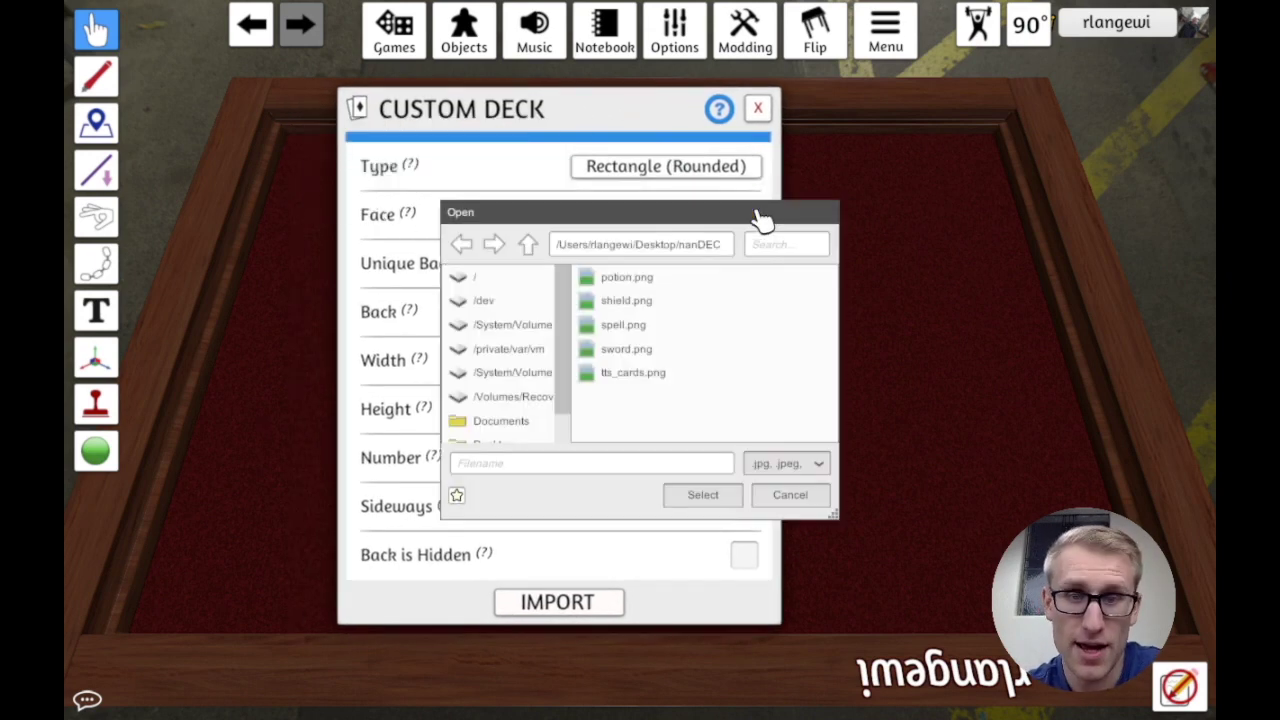
{"action": "left_click", "coordinate": [610, 375]}
{"action": "left_click", "coordinate": [718, 496]}
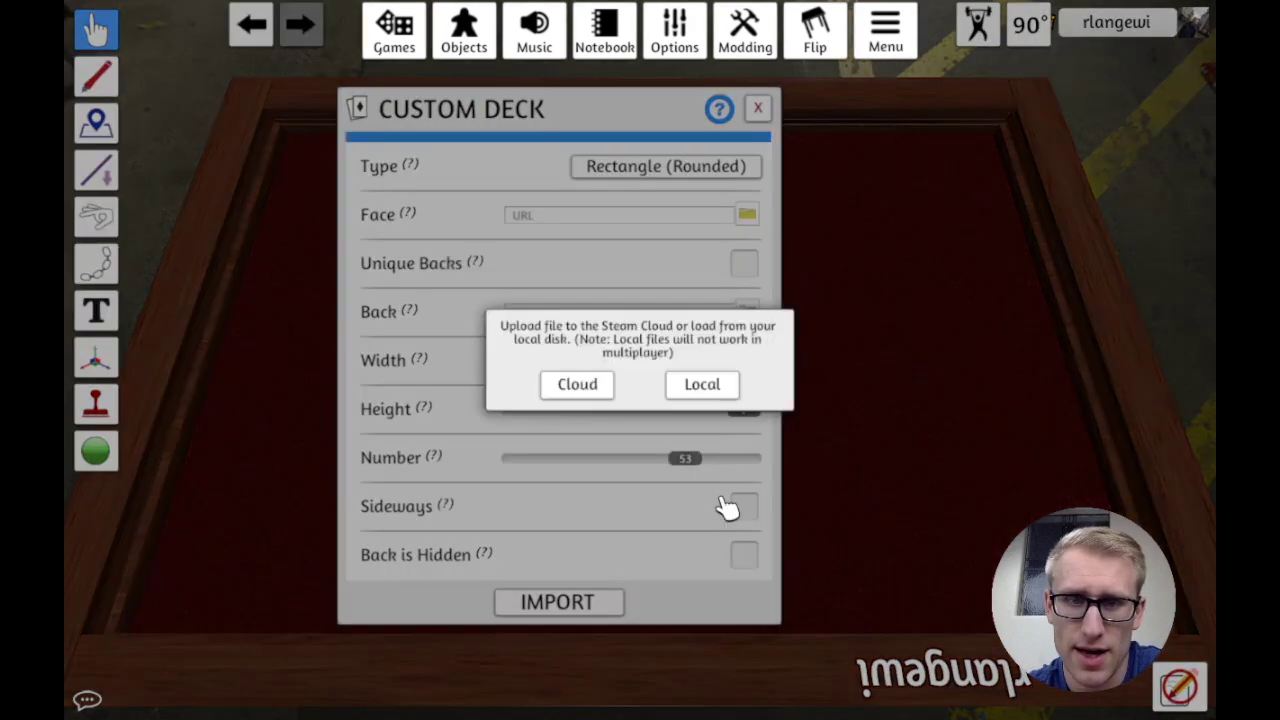
{"action": "left_click", "coordinate": [724, 392]}
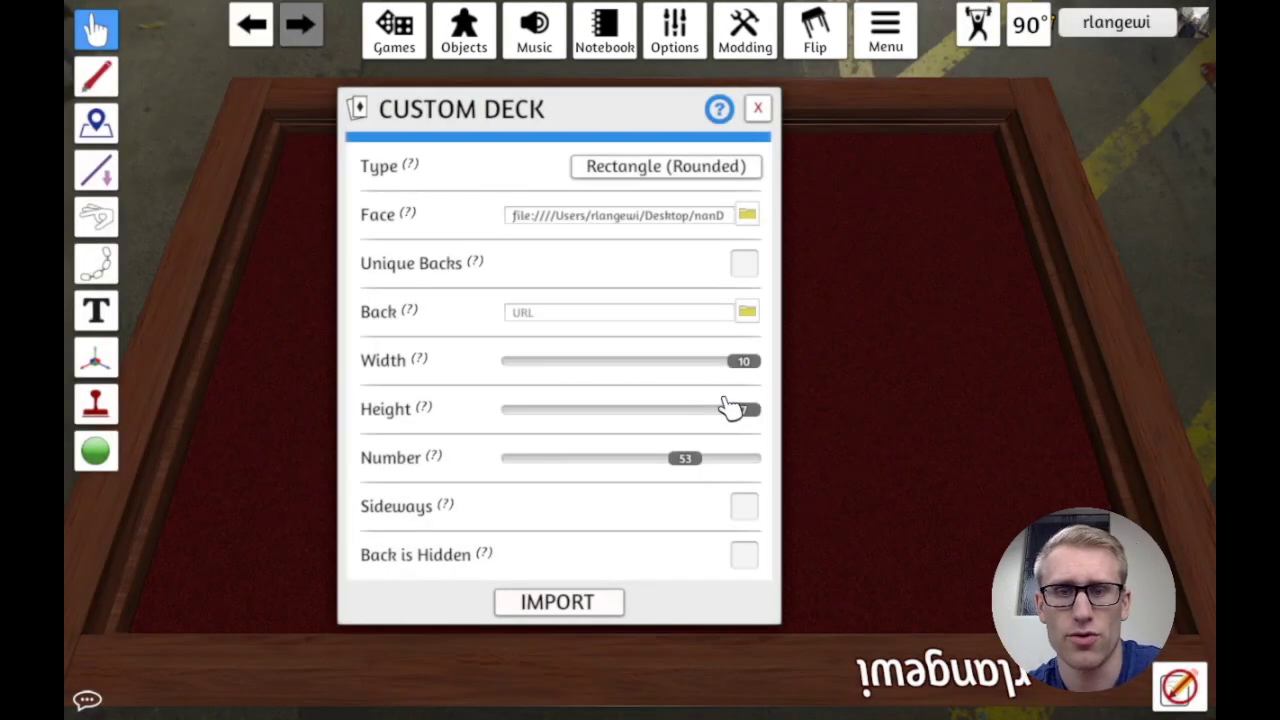
{"action": "left_click", "coordinate": [744, 264]}
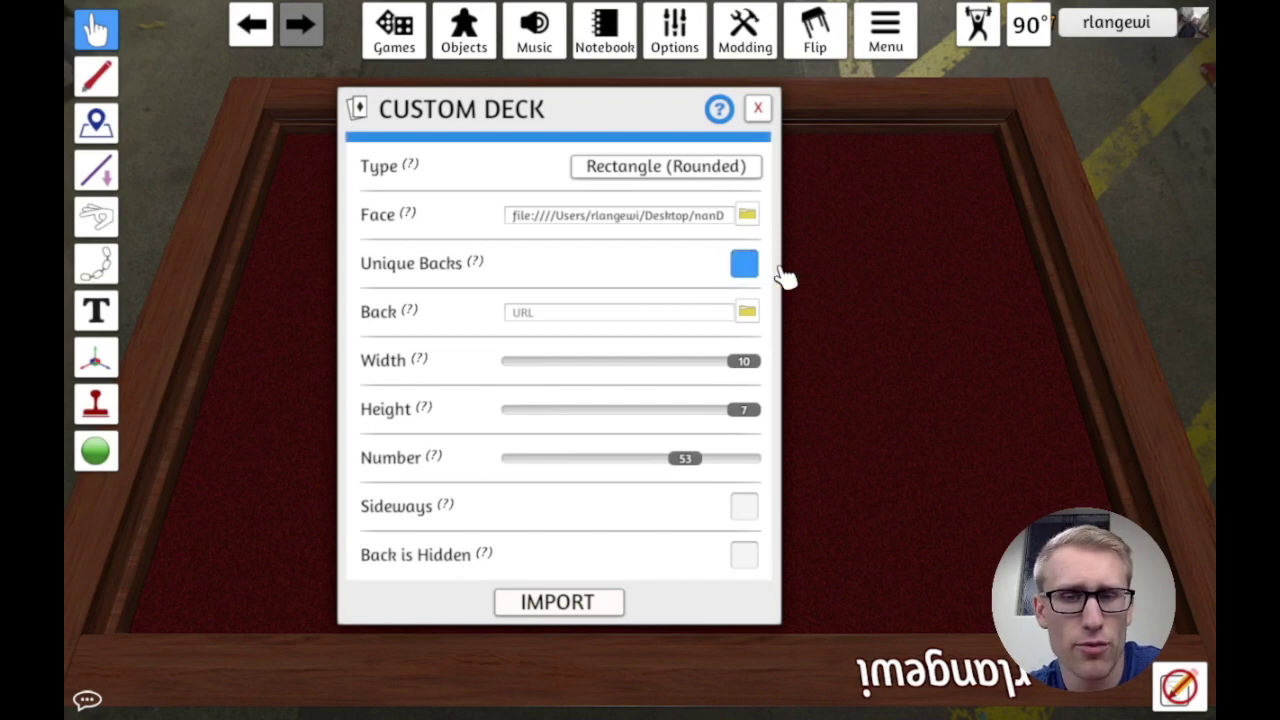
{"action": "left_click", "coordinate": [747, 313]}
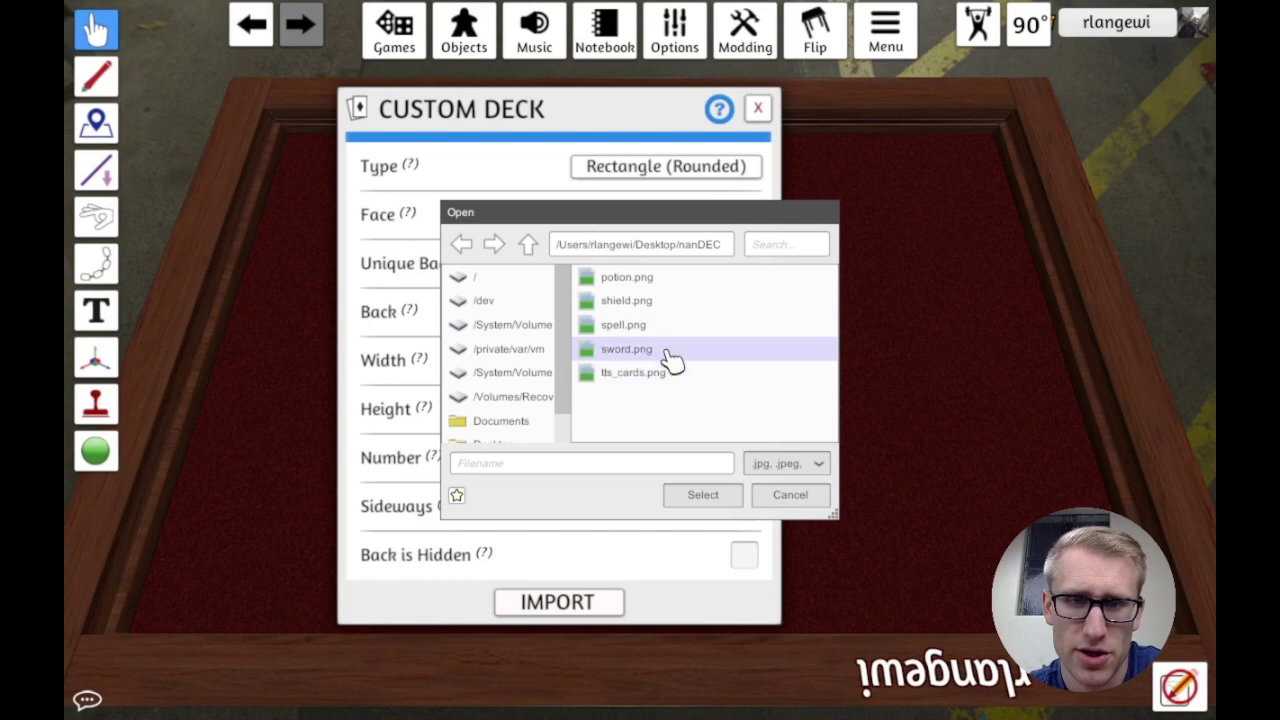
Step: Load the local shield.png as the deck's back image and adjust the Width slider
{"action": "left_click", "coordinate": [640, 303]}
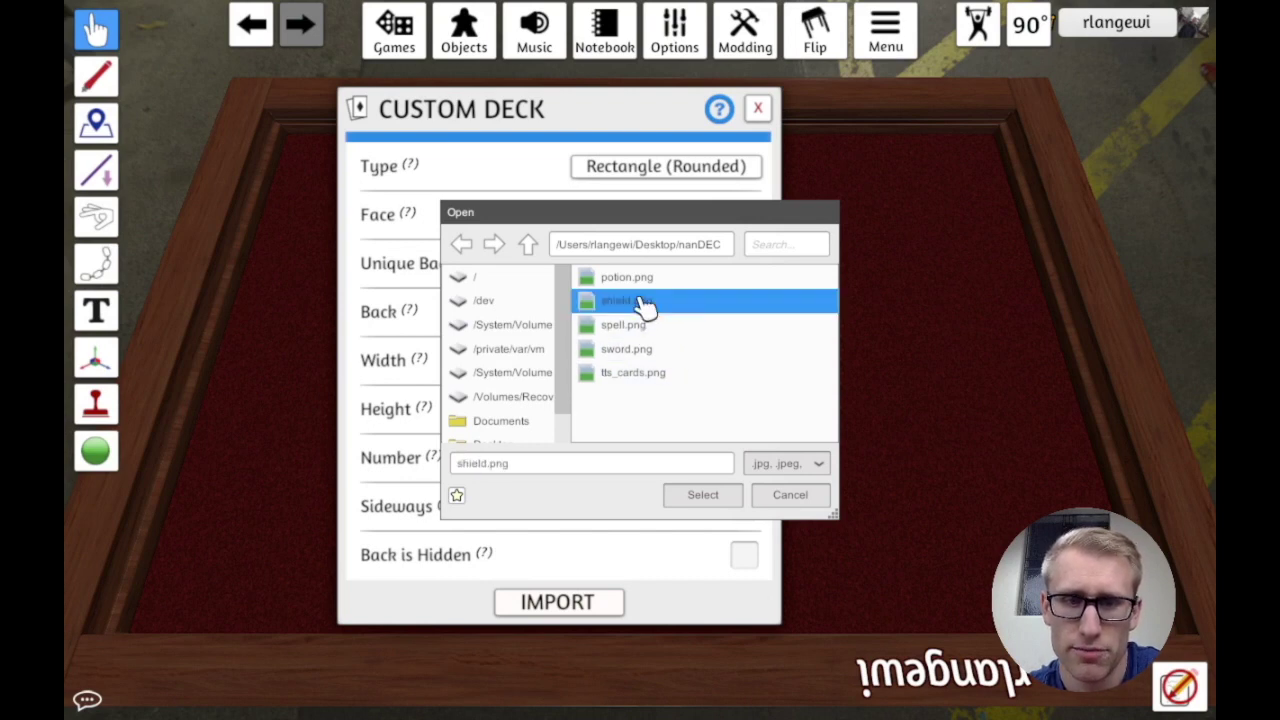
{"action": "left_click", "coordinate": [725, 495]}
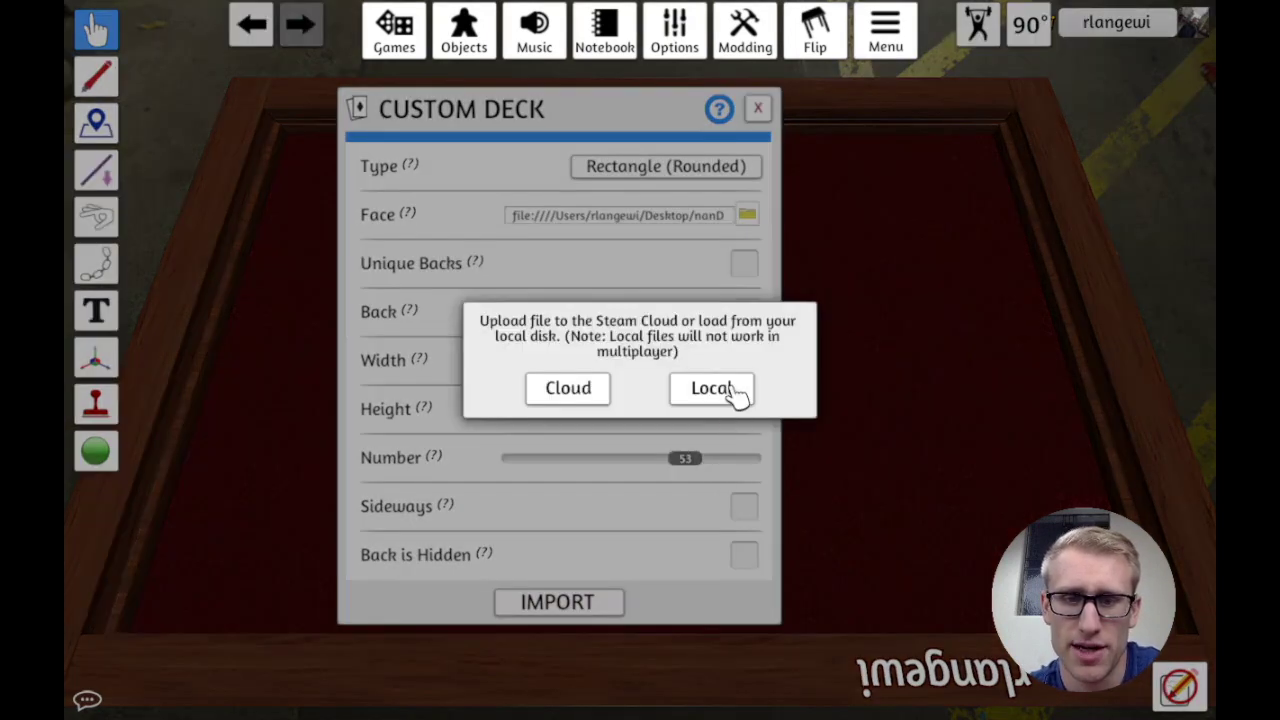
{"action": "left_click", "coordinate": [711, 388]}
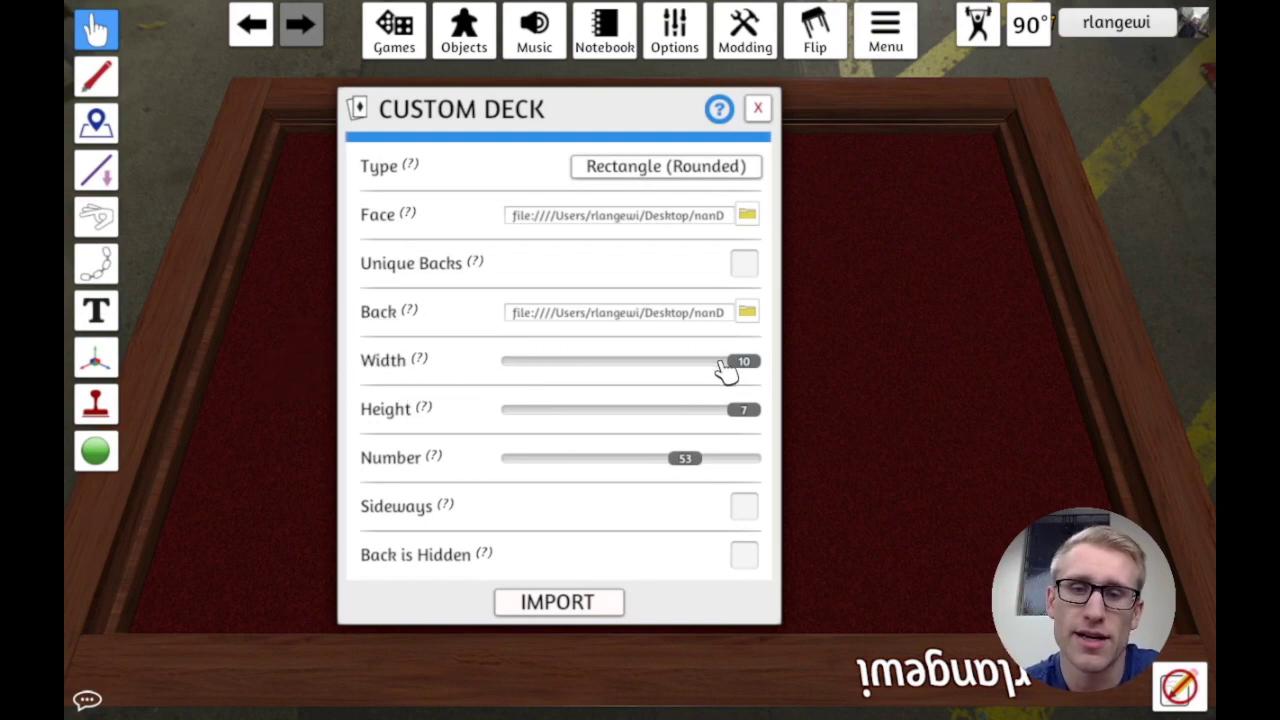
{"action": "left_click_drag", "start_coordinate": [742, 362], "coordinate": [807, 364]}
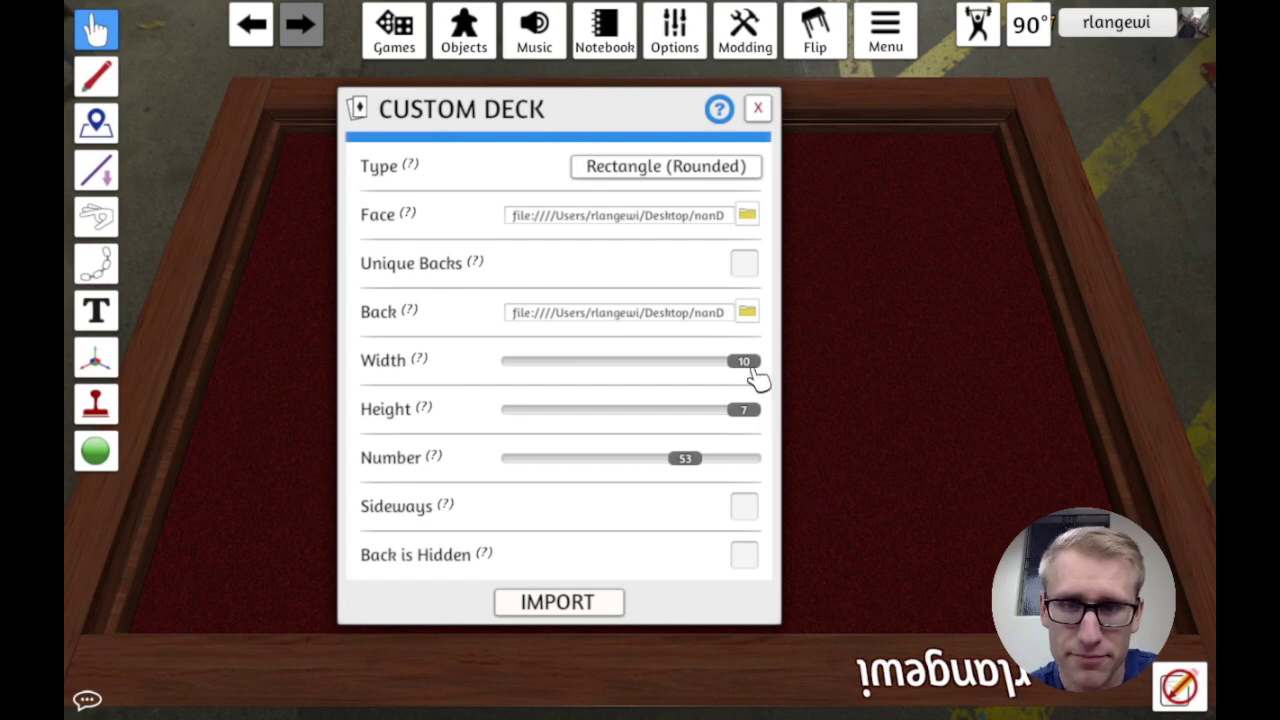
Step: Set the card sheet to width 4, height 3 and 12 cards, then import the deck
{"action": "left_click_drag", "start_coordinate": [754, 366], "coordinate": [567, 378]}
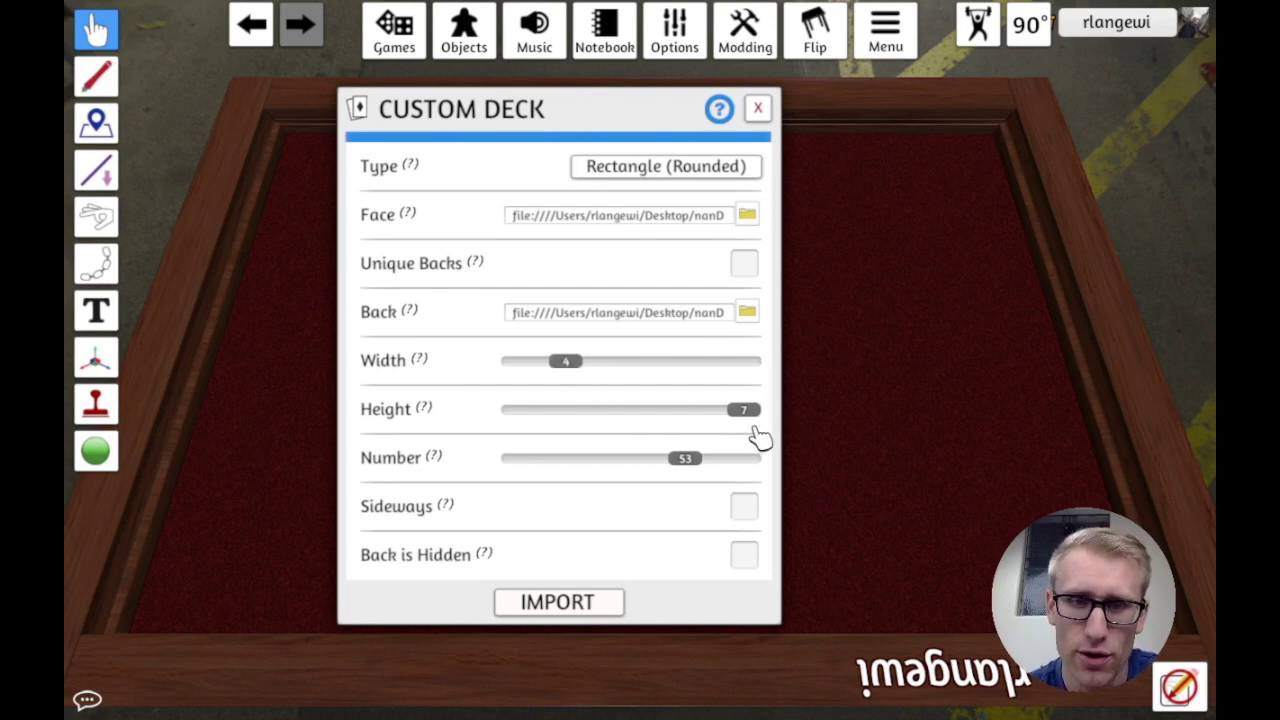
{"action": "left_click_drag", "start_coordinate": [751, 414], "coordinate": [557, 432]}
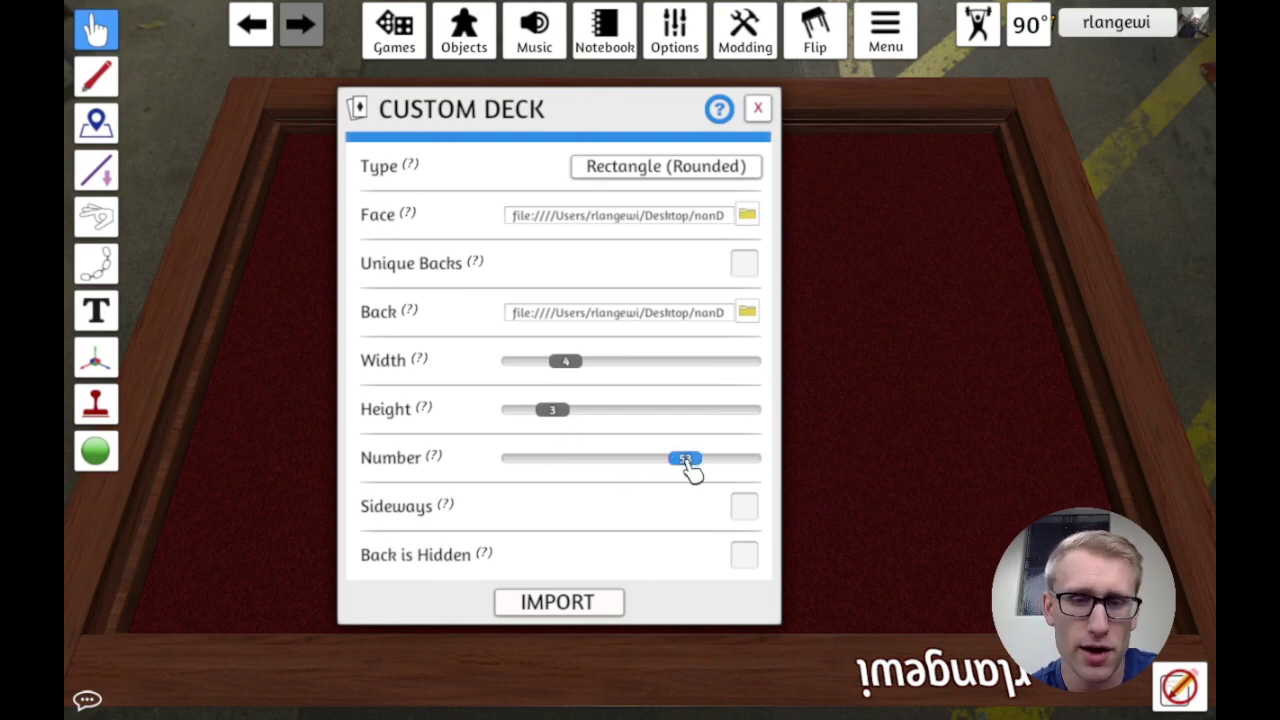
{"action": "left_click_drag", "start_coordinate": [690, 470], "coordinate": [552, 473]}
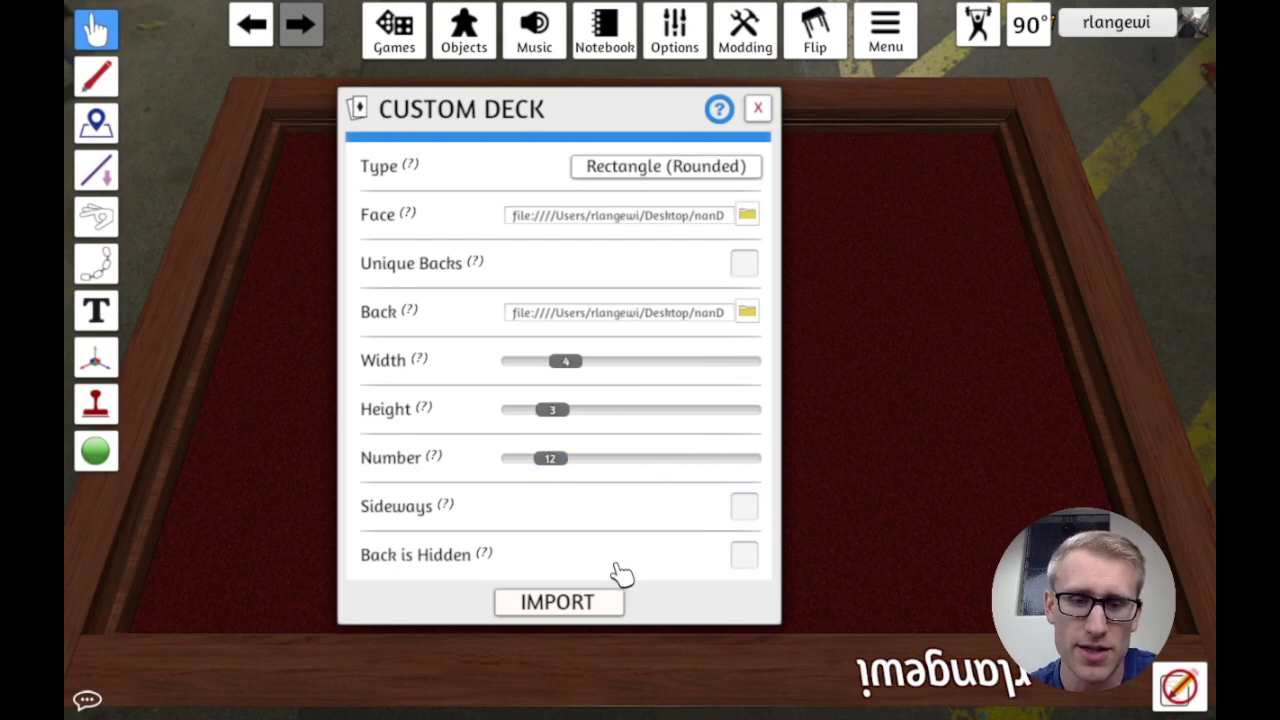
{"action": "left_click", "coordinate": [558, 603]}
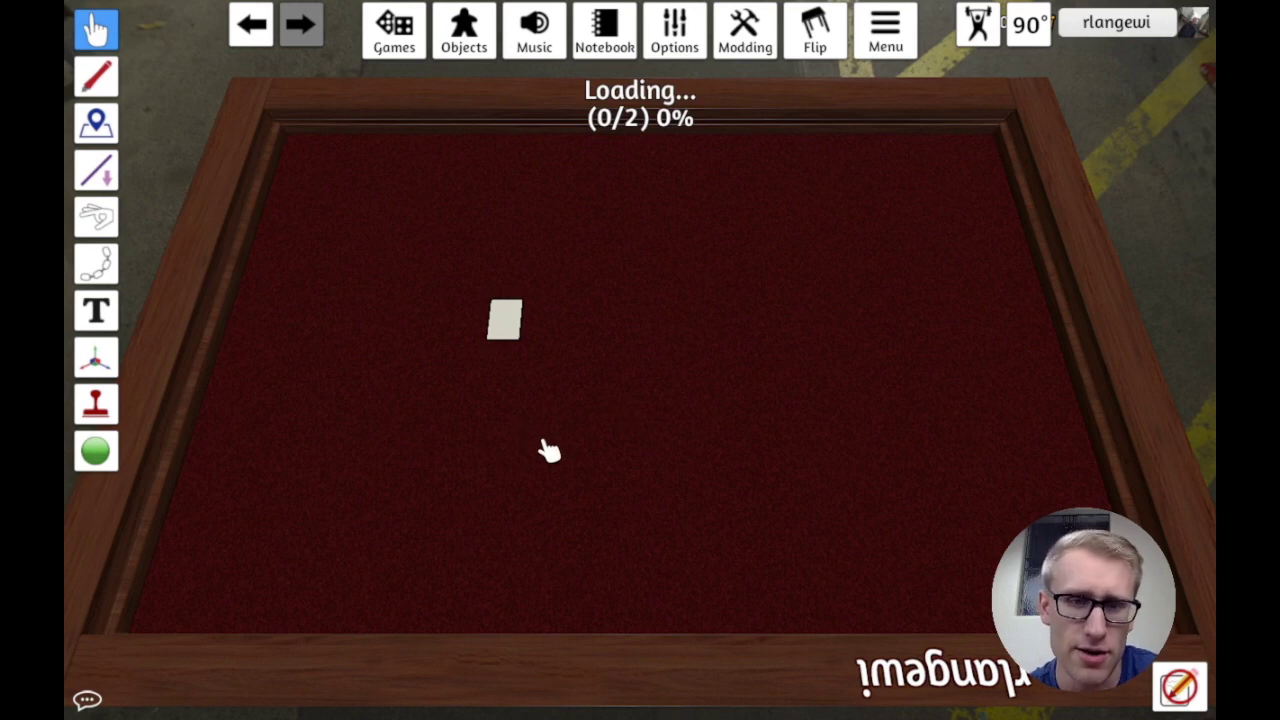
Step: Move the loaded 12-card shield-backed deck to the centre of the table
{"action": "scroll", "coordinate": [430, 366], "scroll_direction": "up", "scroll_amount": 5}
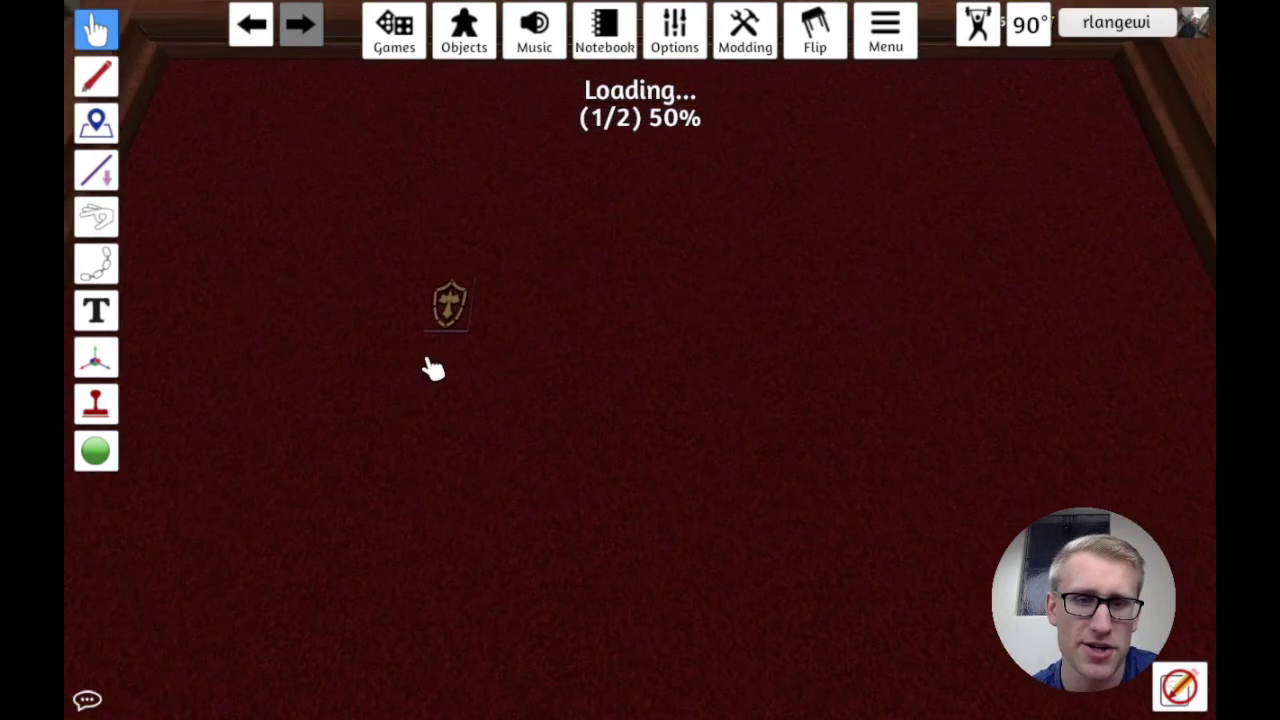
{"action": "left_click", "coordinate": [449, 326]}
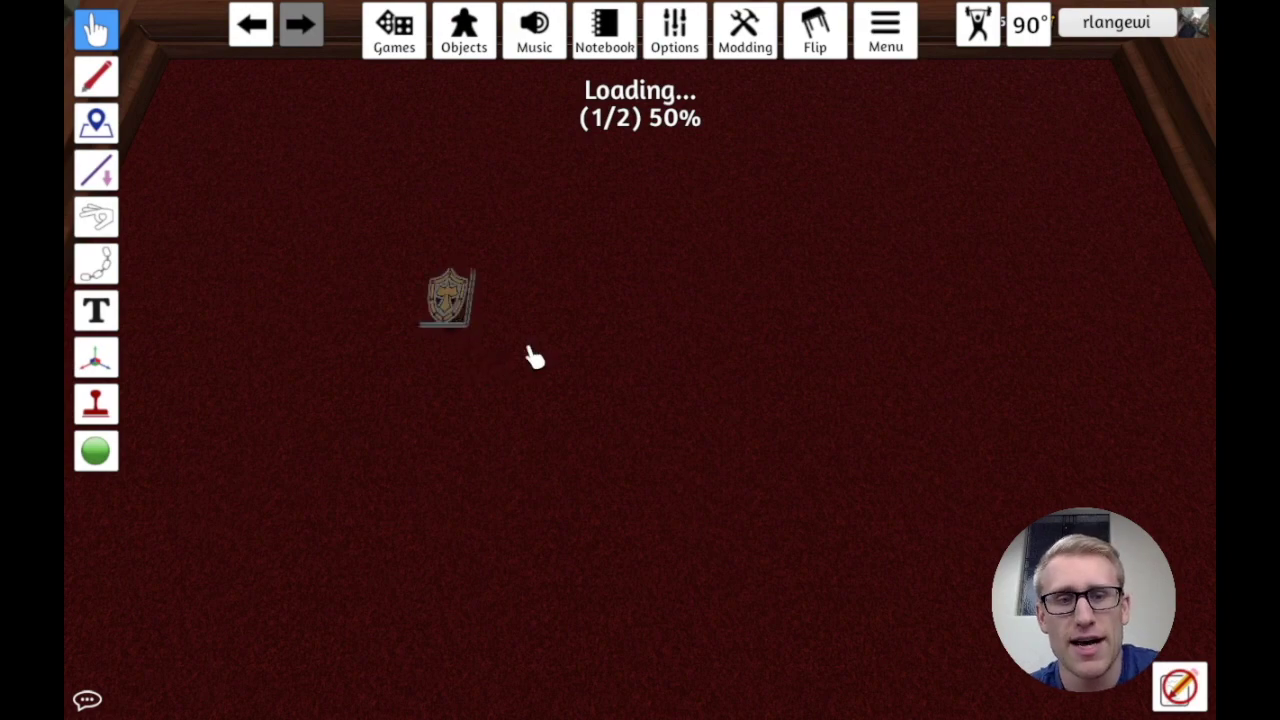
{"action": "left_click_drag", "start_coordinate": [535, 358], "coordinate": [572, 388]}
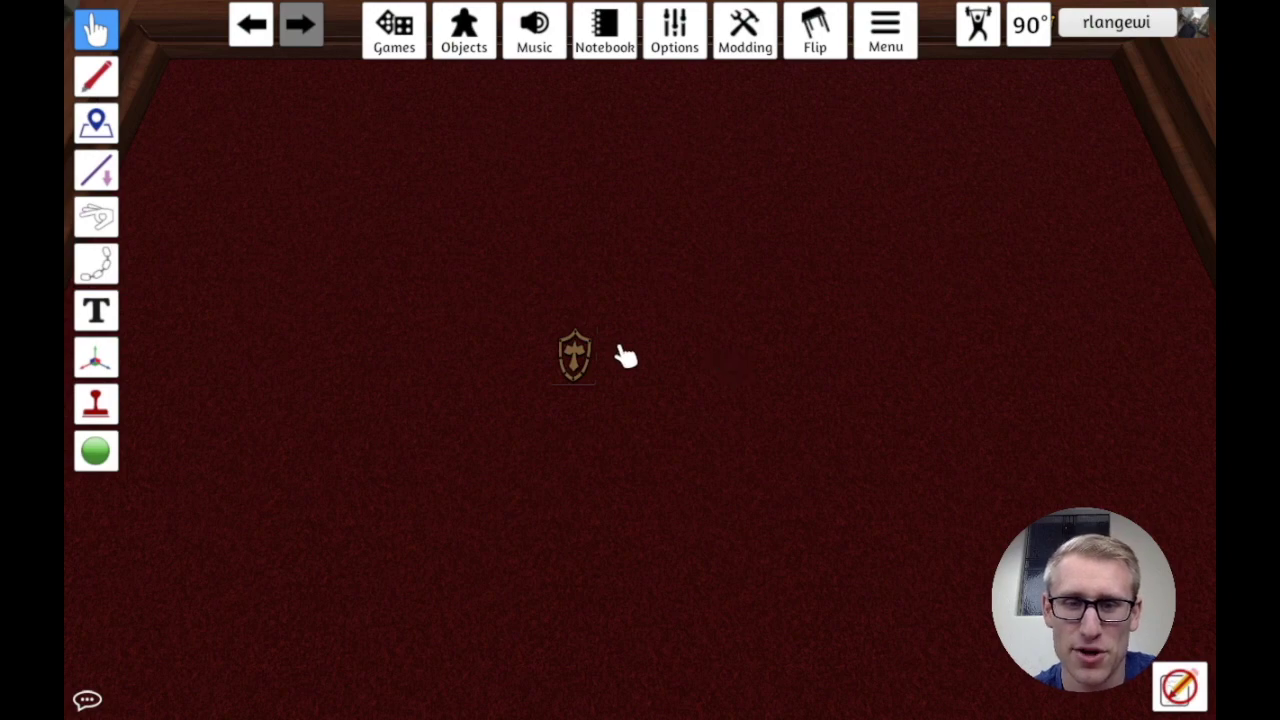
Step: Draw two Attack cards off the deck and flip them face up
{"action": "left_click_drag", "start_coordinate": [575, 352], "coordinate": [665, 365]}
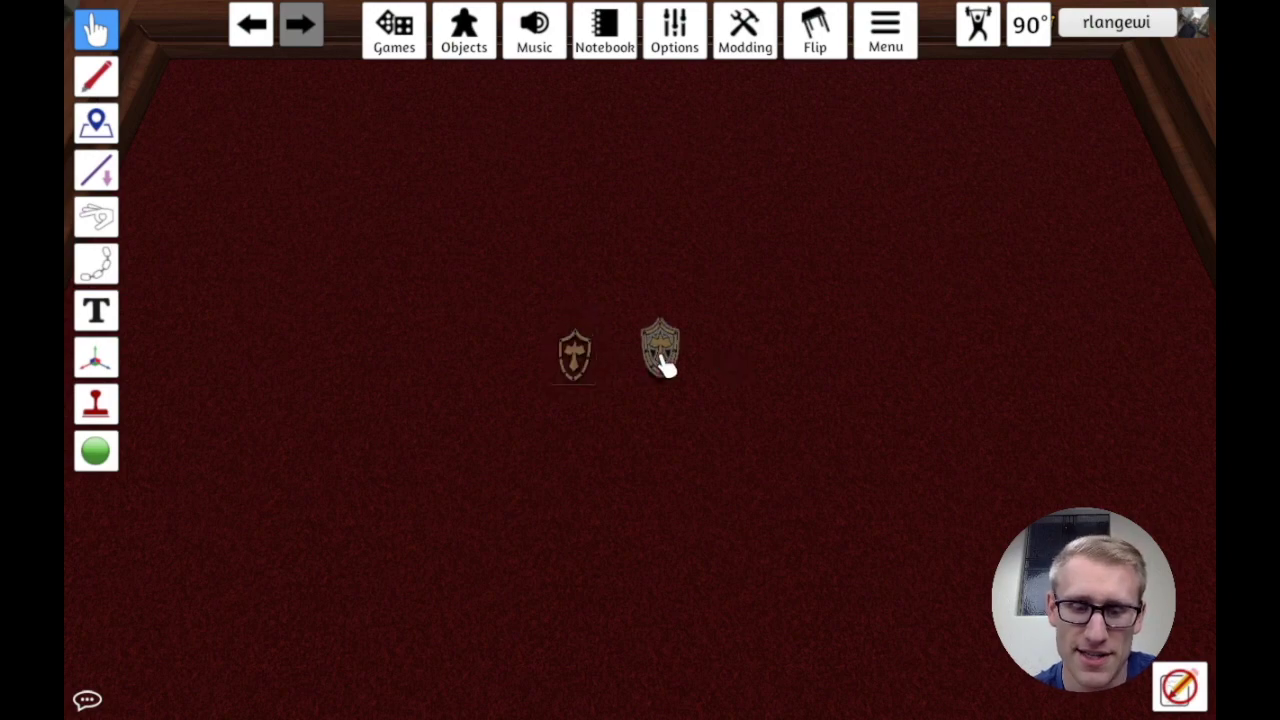
{"action": "key", "text": "f"}
{"action": "scroll", "coordinate": [666, 365], "scroll_direction": "up", "scroll_amount": 1}
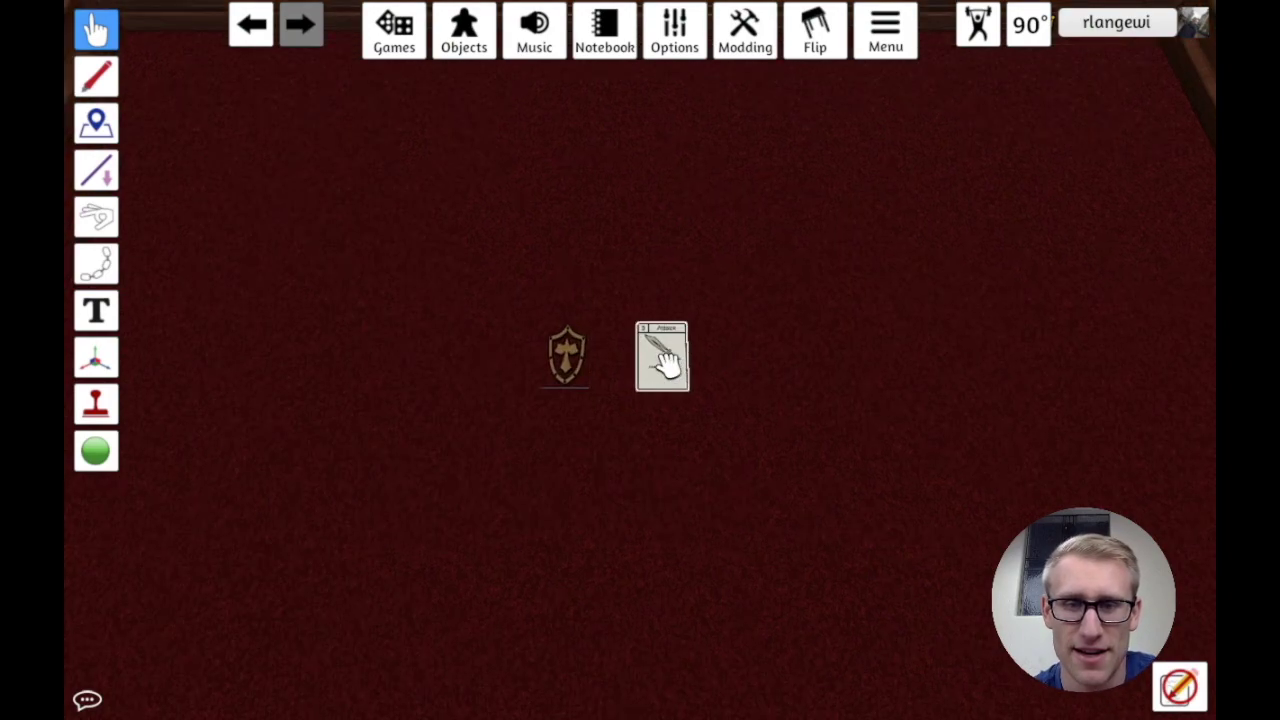
{"action": "scroll", "coordinate": [663, 365], "scroll_direction": "up", "scroll_amount": 4}
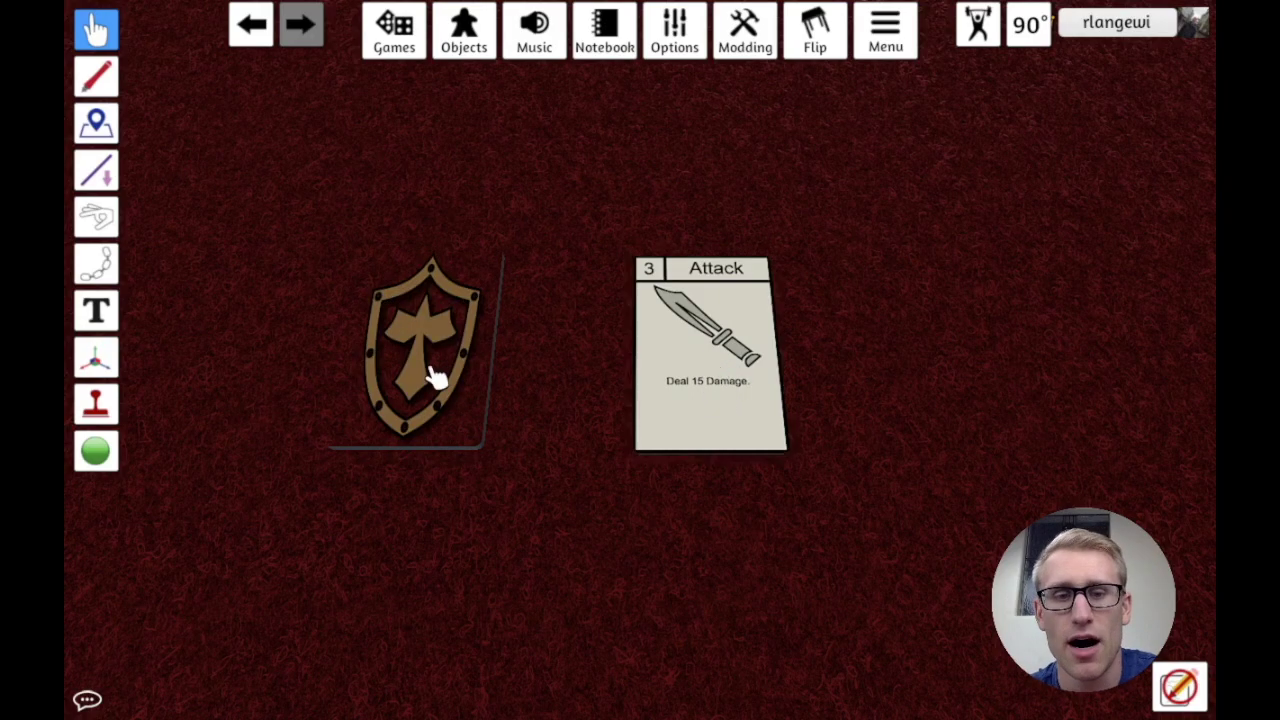
{"action": "left_click_drag", "start_coordinate": [691, 386], "coordinate": [862, 372]}
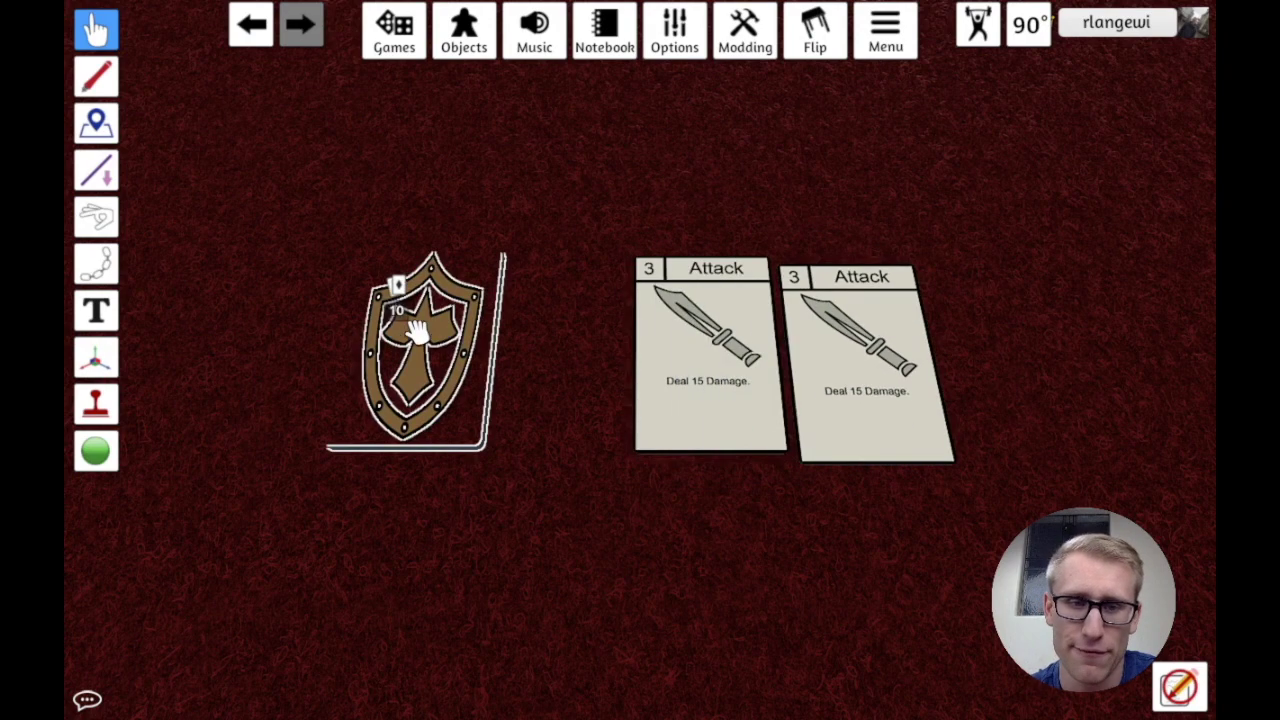
Step: Turn the deck face up and spread out the Retrieve card and two Potion cards
{"action": "key", "text": "f"}
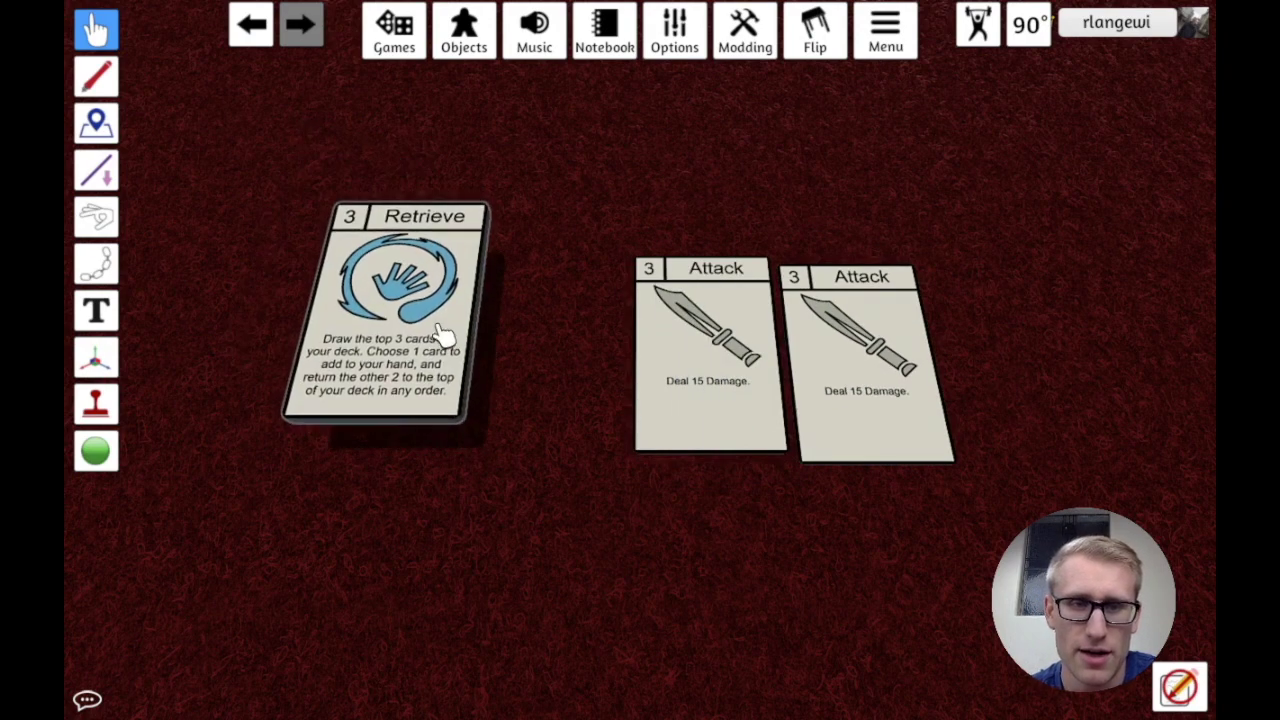
{"action": "left_click_drag", "start_coordinate": [443, 333], "coordinate": [593, 215]}
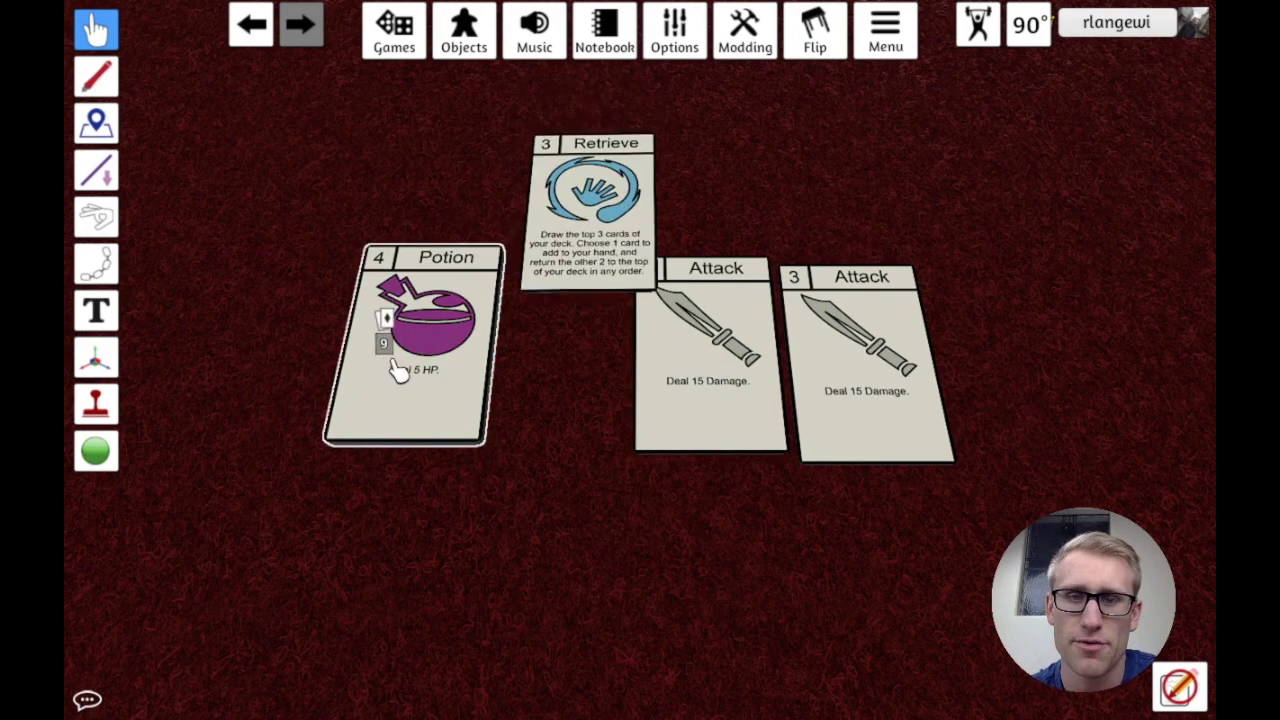
{"action": "left_click_drag", "start_coordinate": [398, 370], "coordinate": [570, 490]}
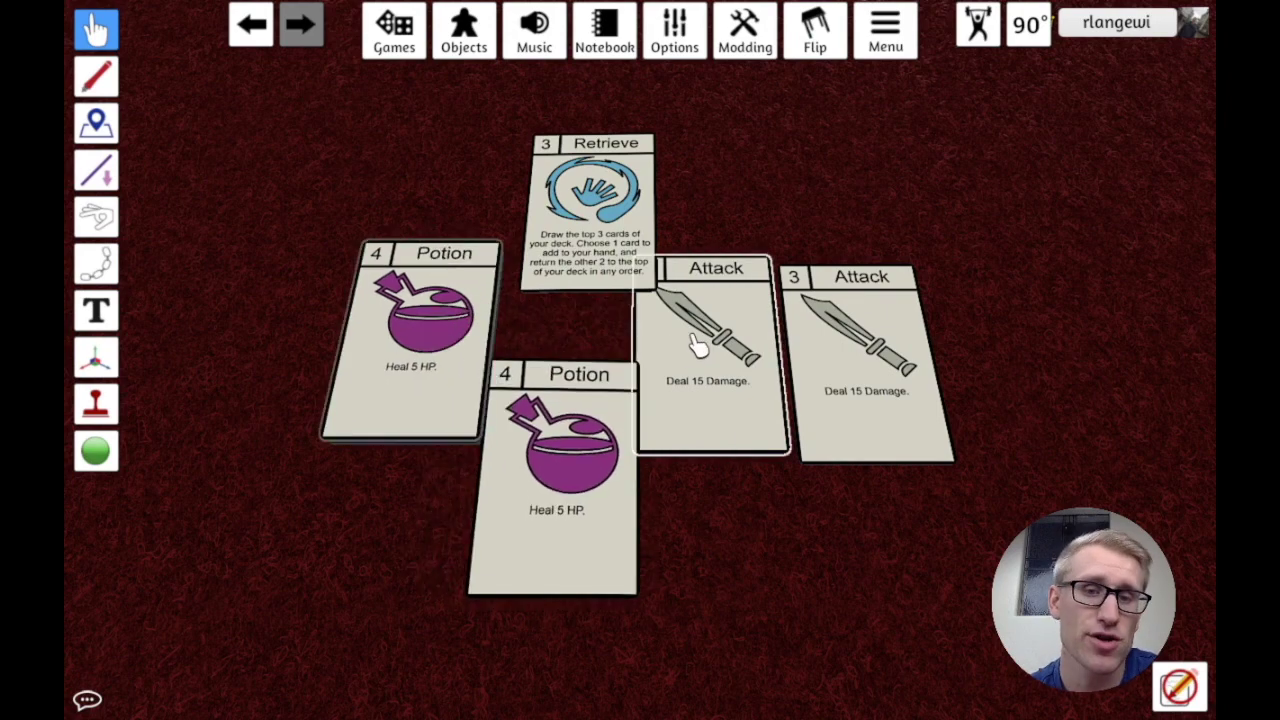
{"action": "left_click_drag", "start_coordinate": [430, 340], "coordinate": [760, 482]}
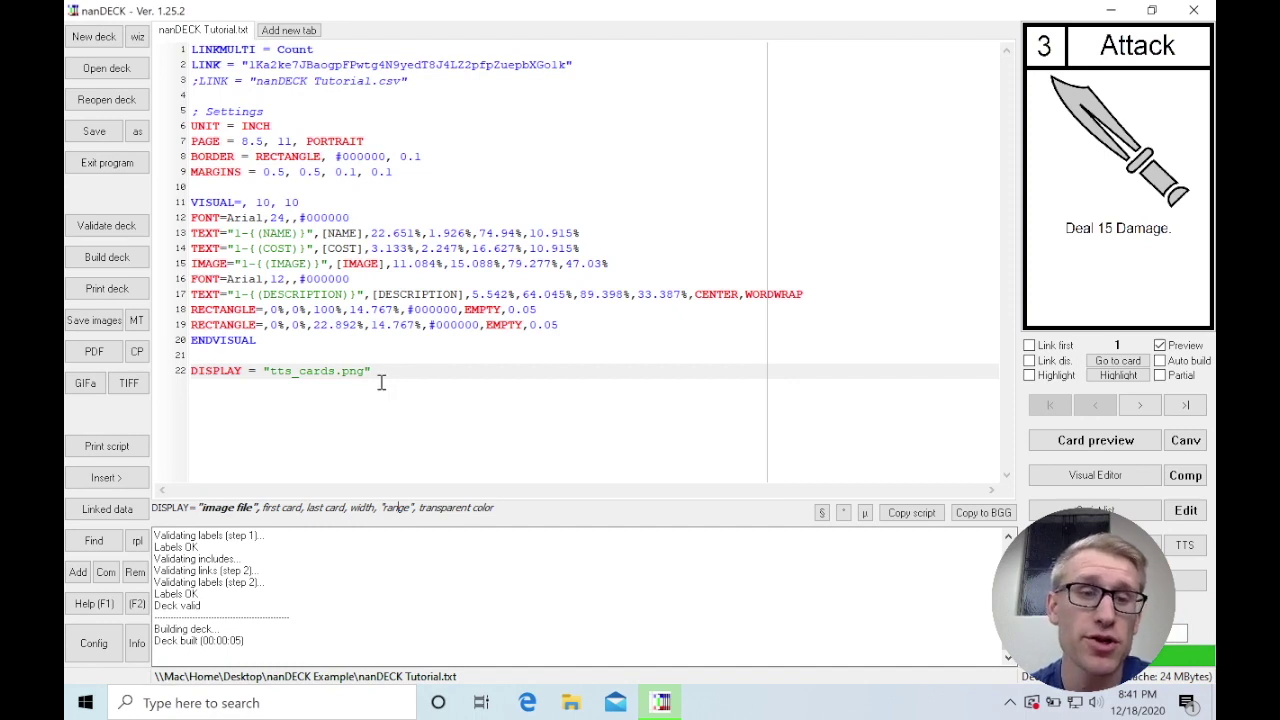
{"action": "type", "text": ","}
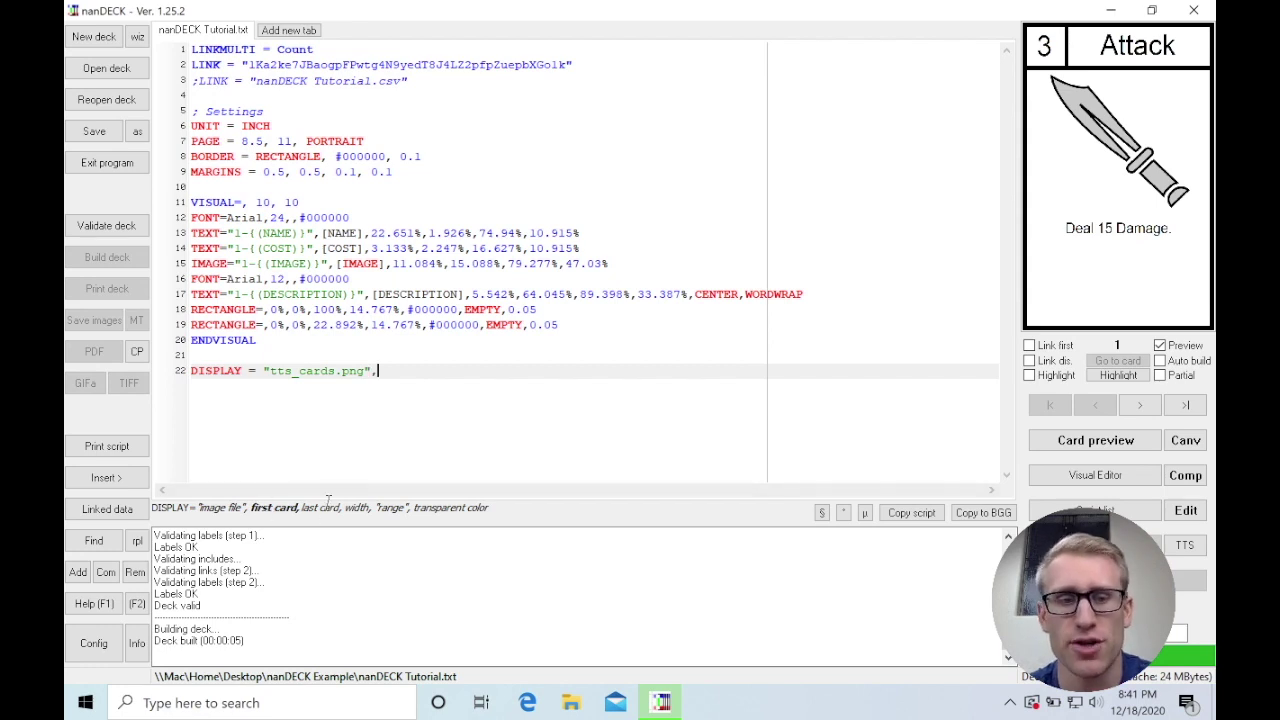
{"action": "type", "text": " 1, 10"}
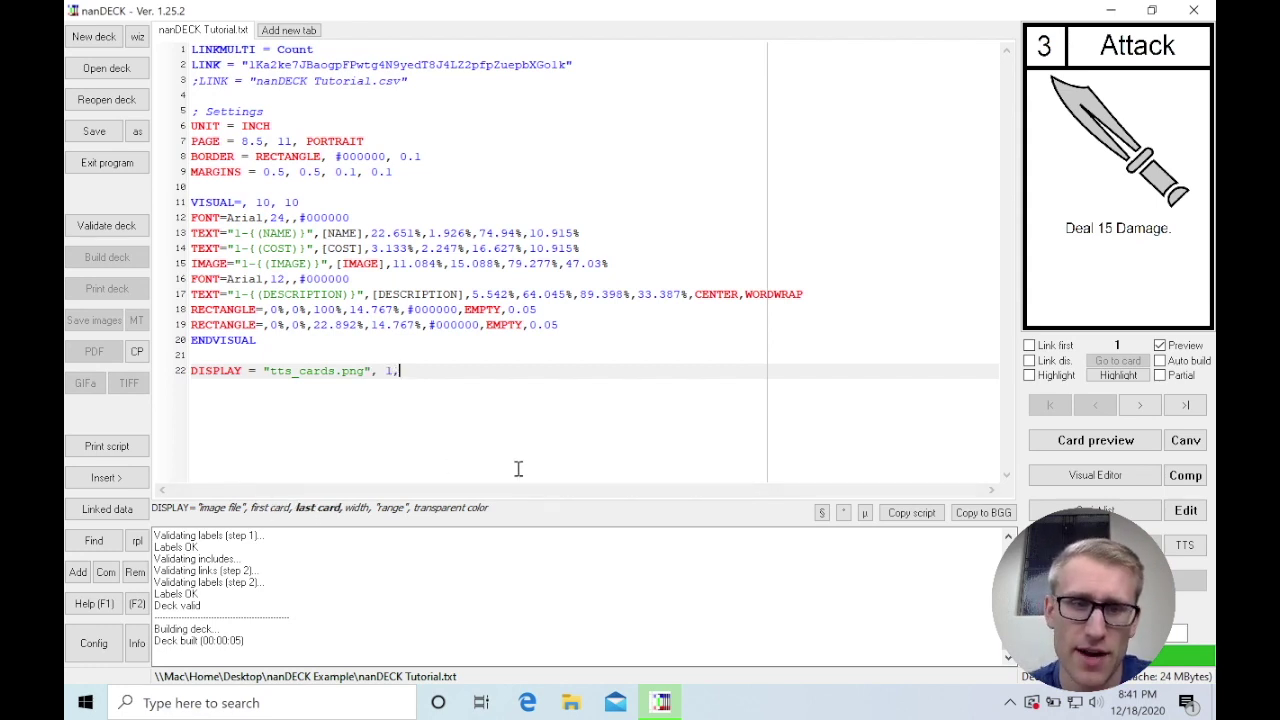
{"action": "key", "text": "BackSpace"}
{"action": "key", "text": "BackSpace"}
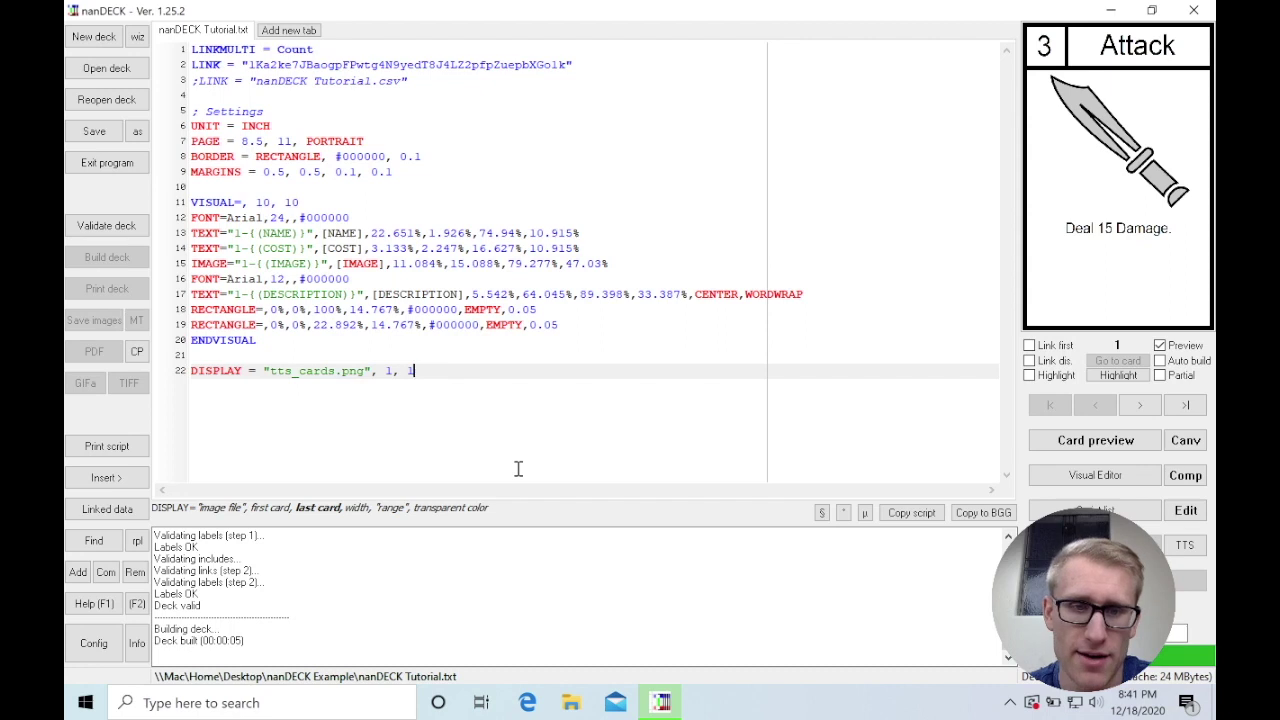
{"action": "type", "text": "70"}
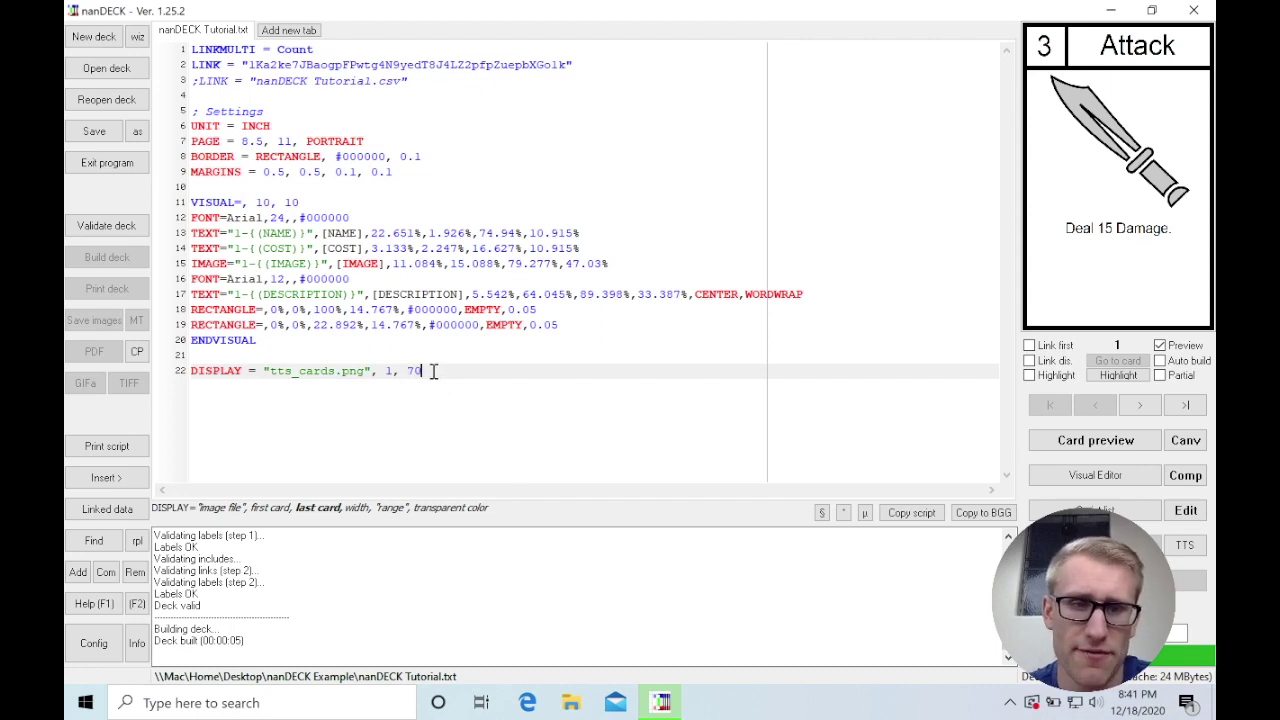
{"action": "left_click_drag", "start_coordinate": [434, 369], "coordinate": [183, 378]}
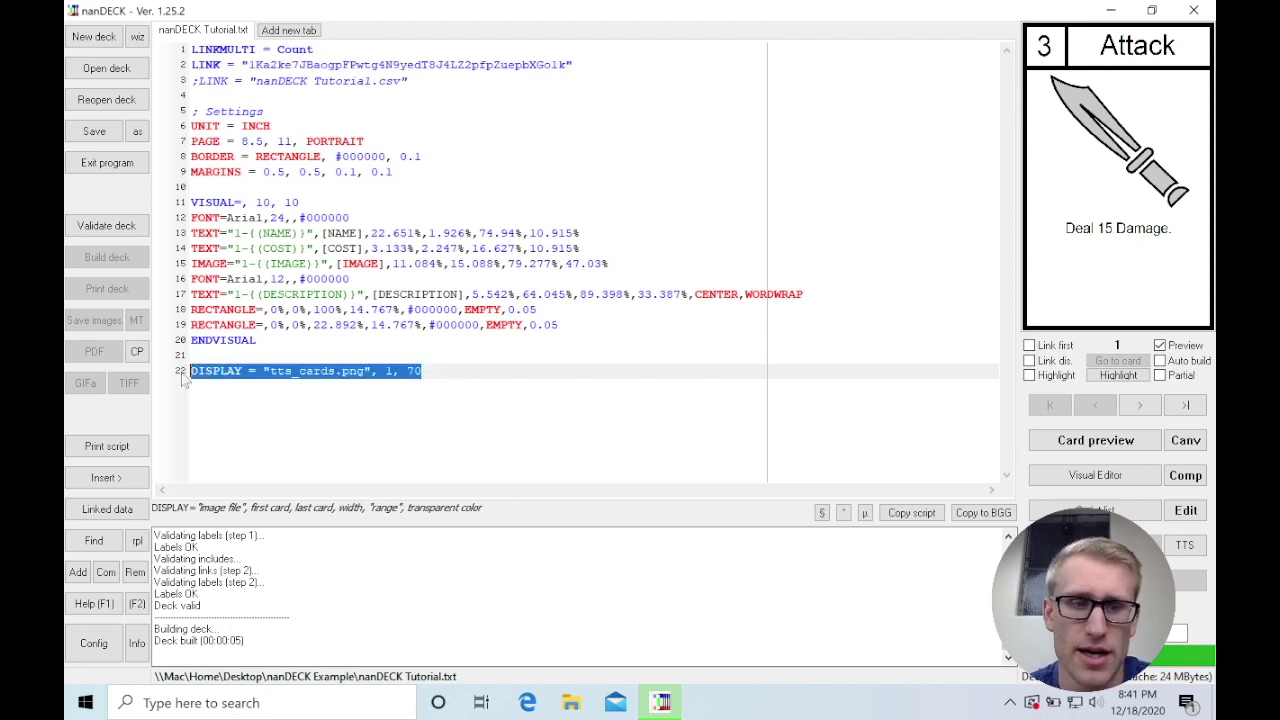
{"action": "left_click", "coordinate": [253, 387]}
{"action": "left_click", "coordinate": [388, 371]}
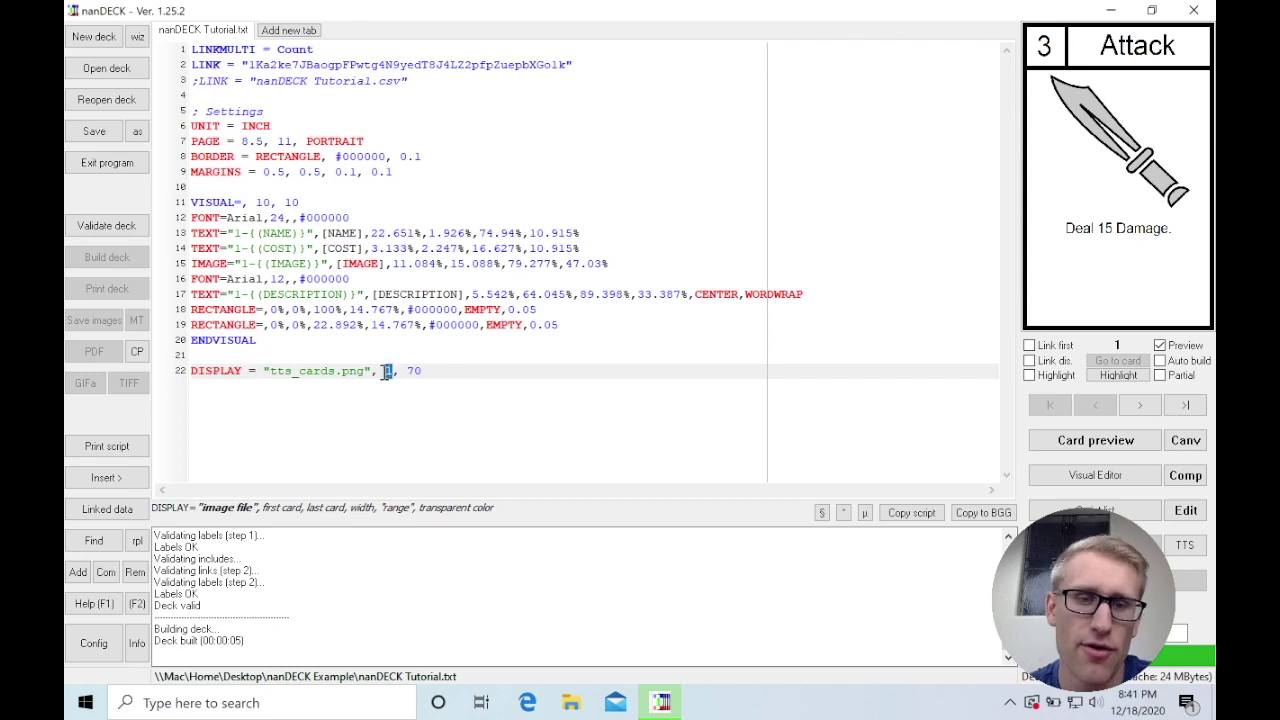
{"action": "type", "text": "7"}
{"action": "double_click", "coordinate": [420, 371]}
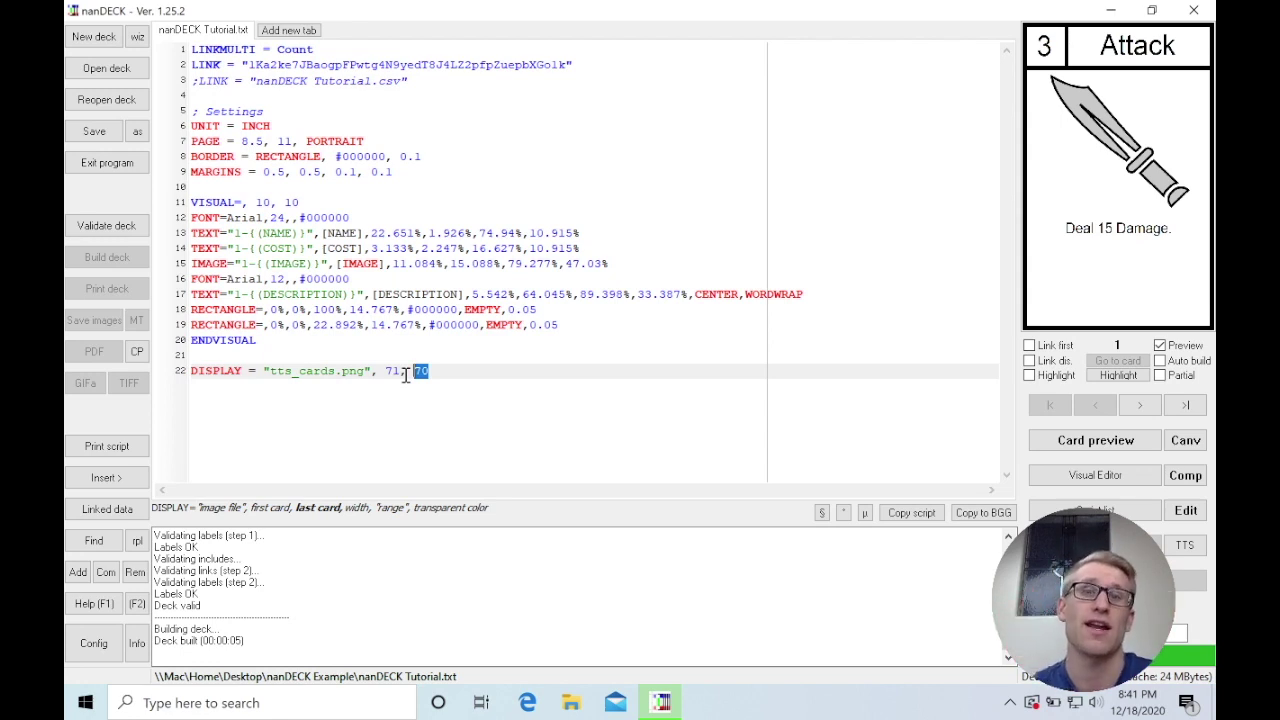
{"action": "left_click", "coordinate": [437, 371]}
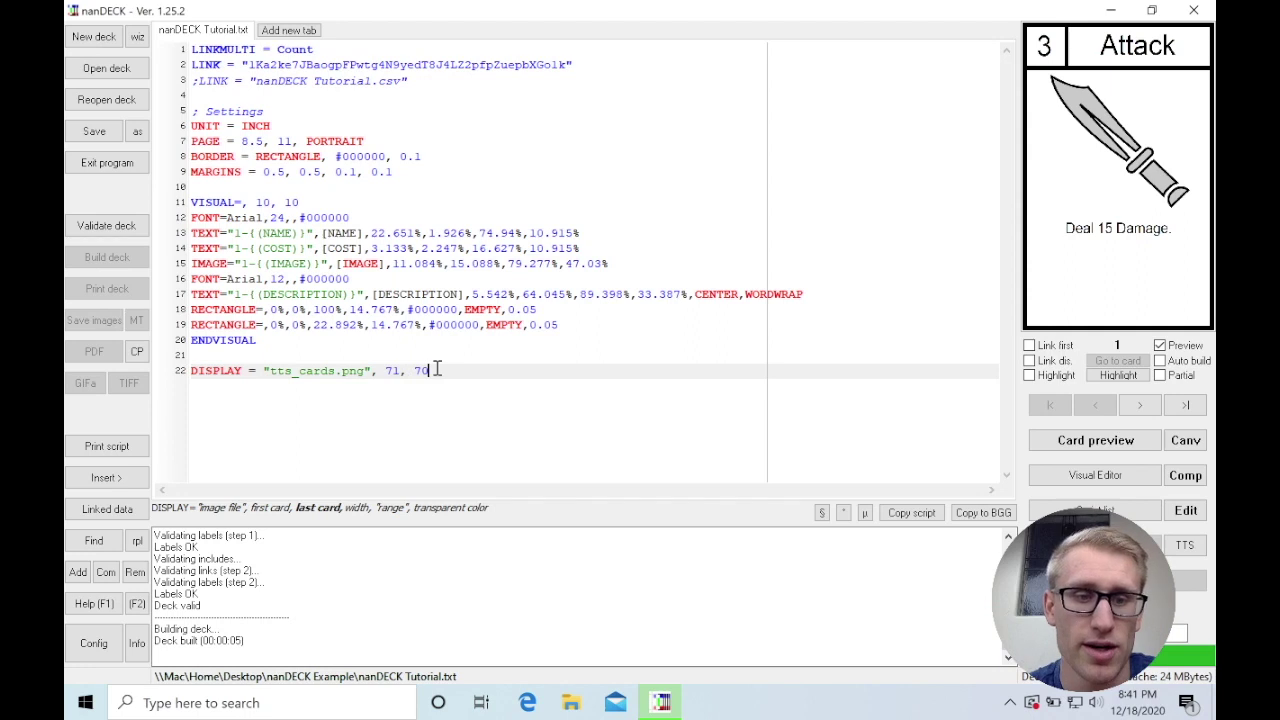
{"action": "left_click_drag", "start_coordinate": [430, 371], "coordinate": [373, 371]}
{"action": "key", "text": "BackSpace"}
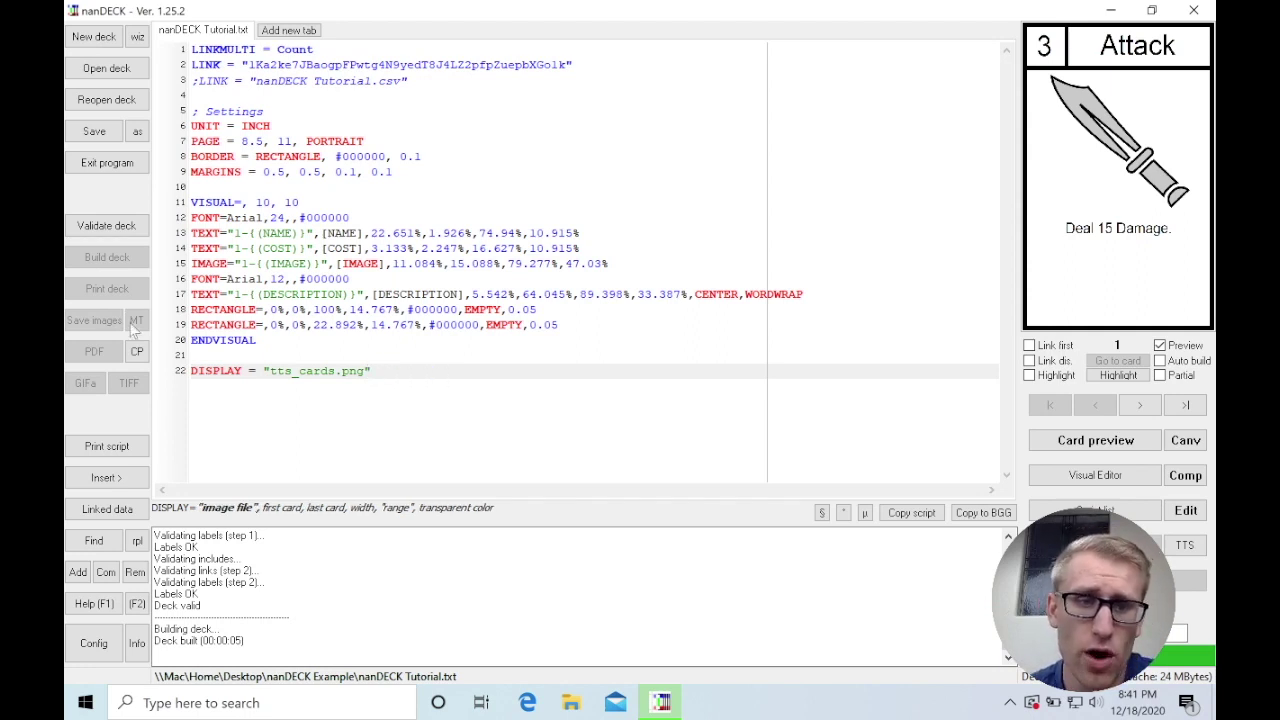
Step: Insert '; Uncomment if exporting to TTS' above DISPLAY and prefix the DISPLAY line with ';'
{"action": "left_click", "coordinate": [198, 356]}
{"action": "key", "text": "Return"}
{"action": "type", "text": ";"}
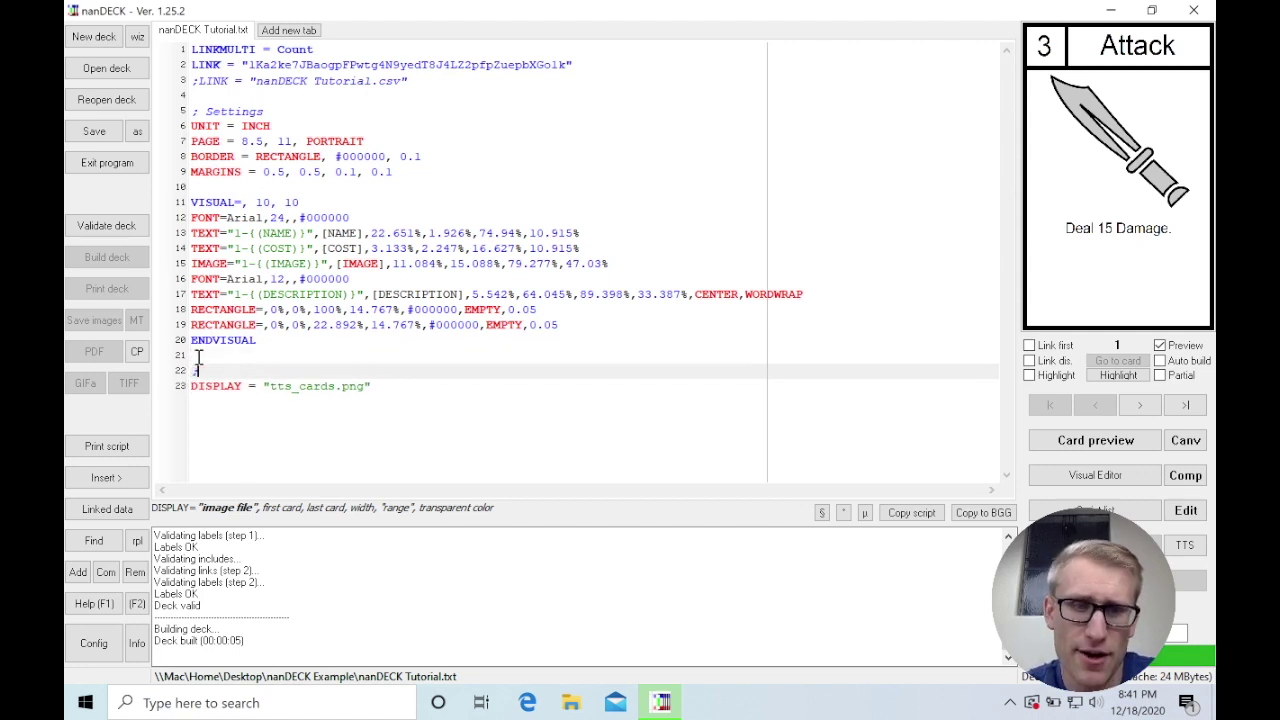
{"action": "type", "text": " Uncomm"}
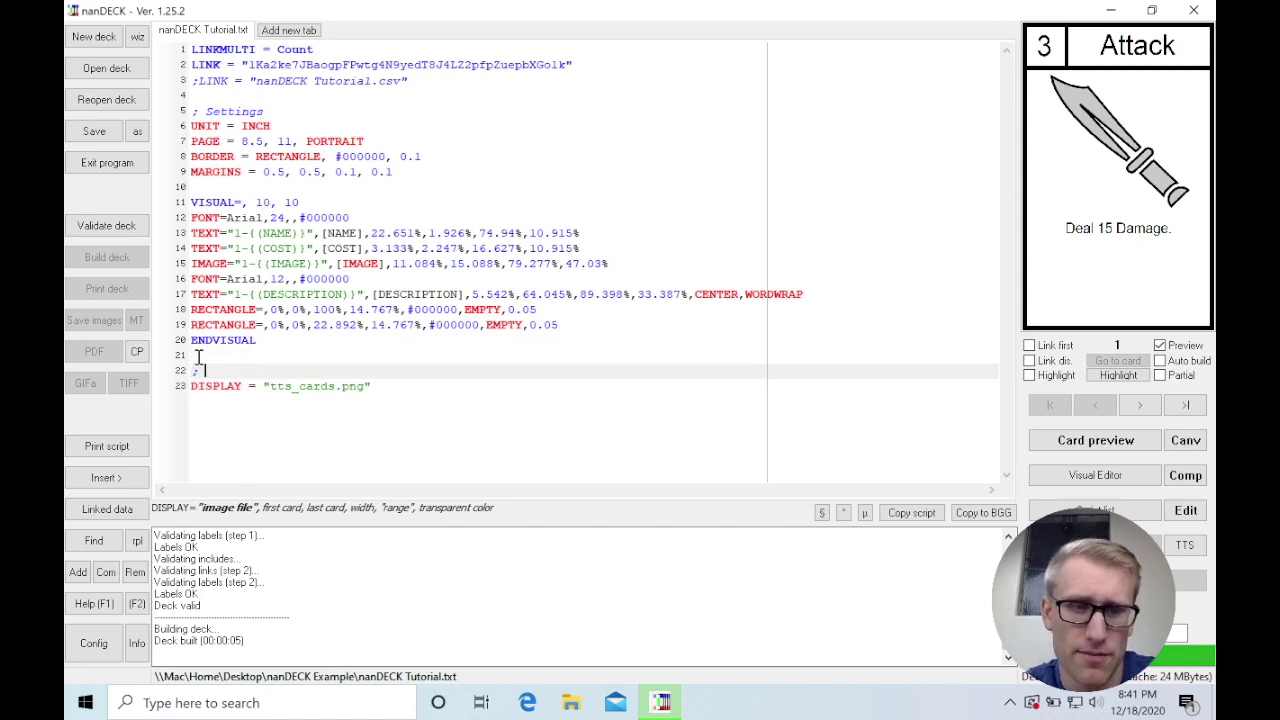
{"action": "type", "text": "ent "}
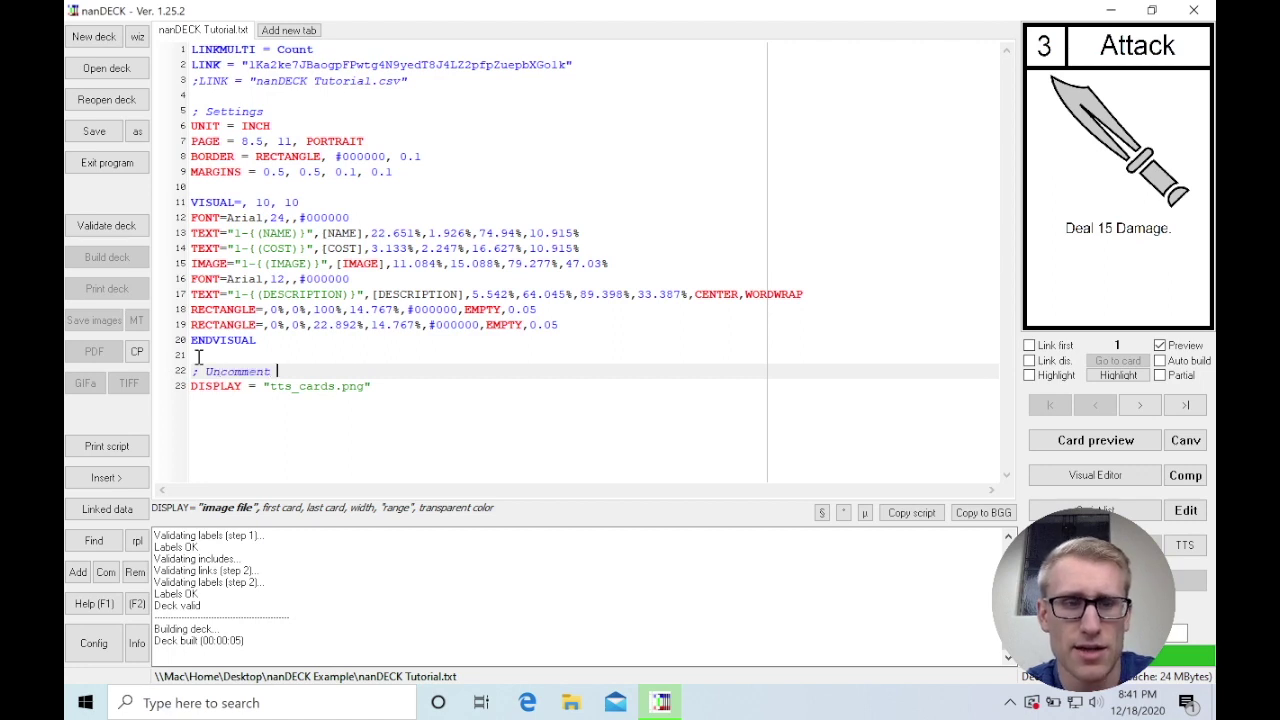
{"action": "type", "text": "if exporting to TTS"}
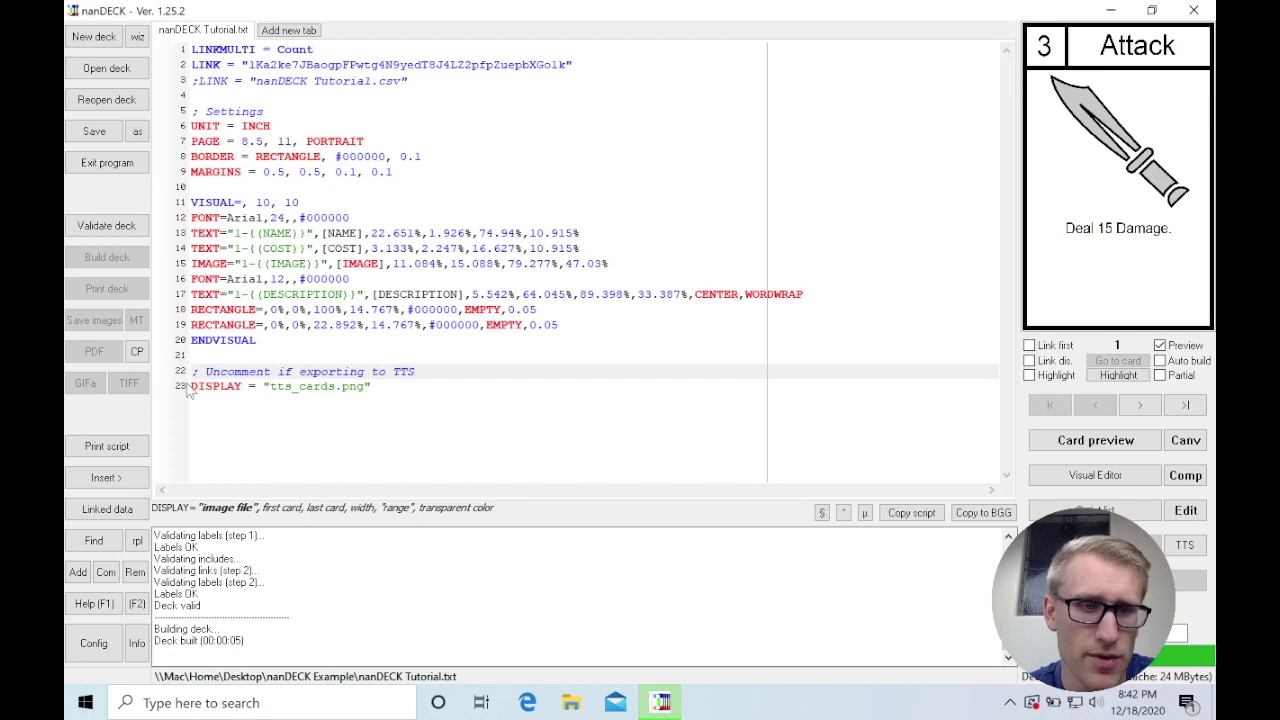
{"action": "left_click", "coordinate": [191, 386]}
{"action": "type", "text": ";"}
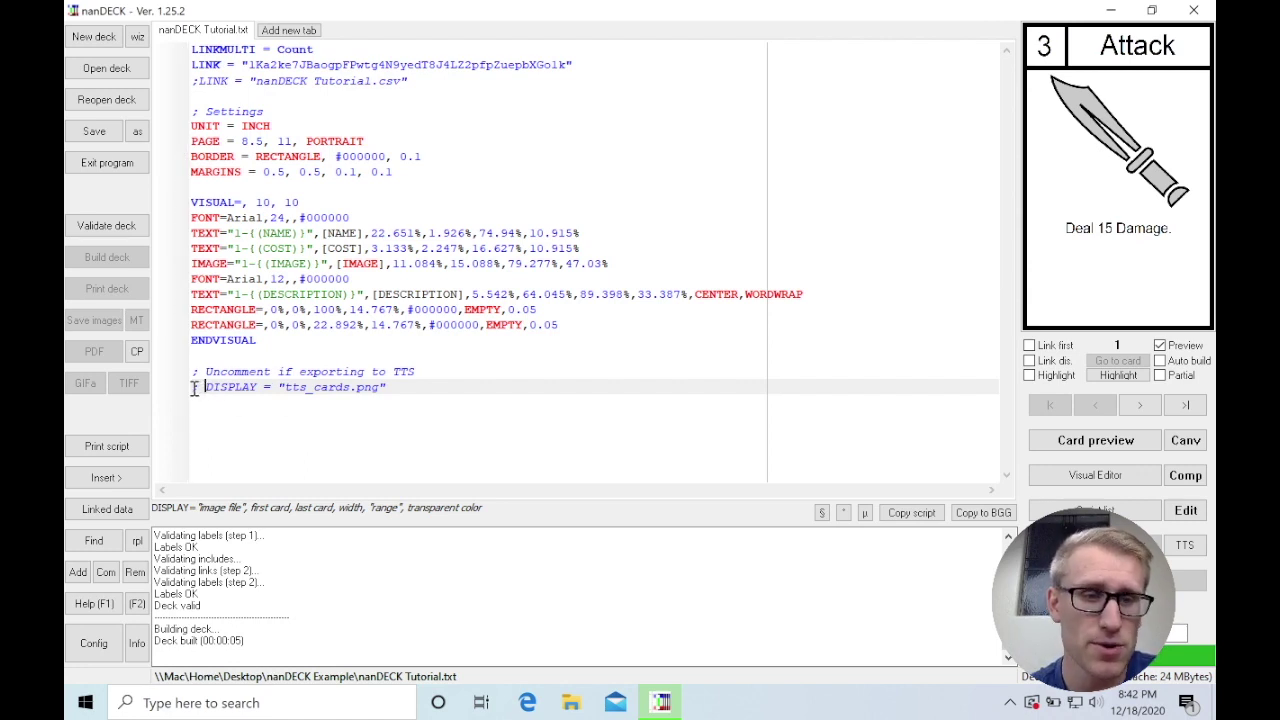
Step: Remove the ';' so the DISPLAY = "tts_cards.png" line is active again
{"action": "key", "text": "BackSpace"}
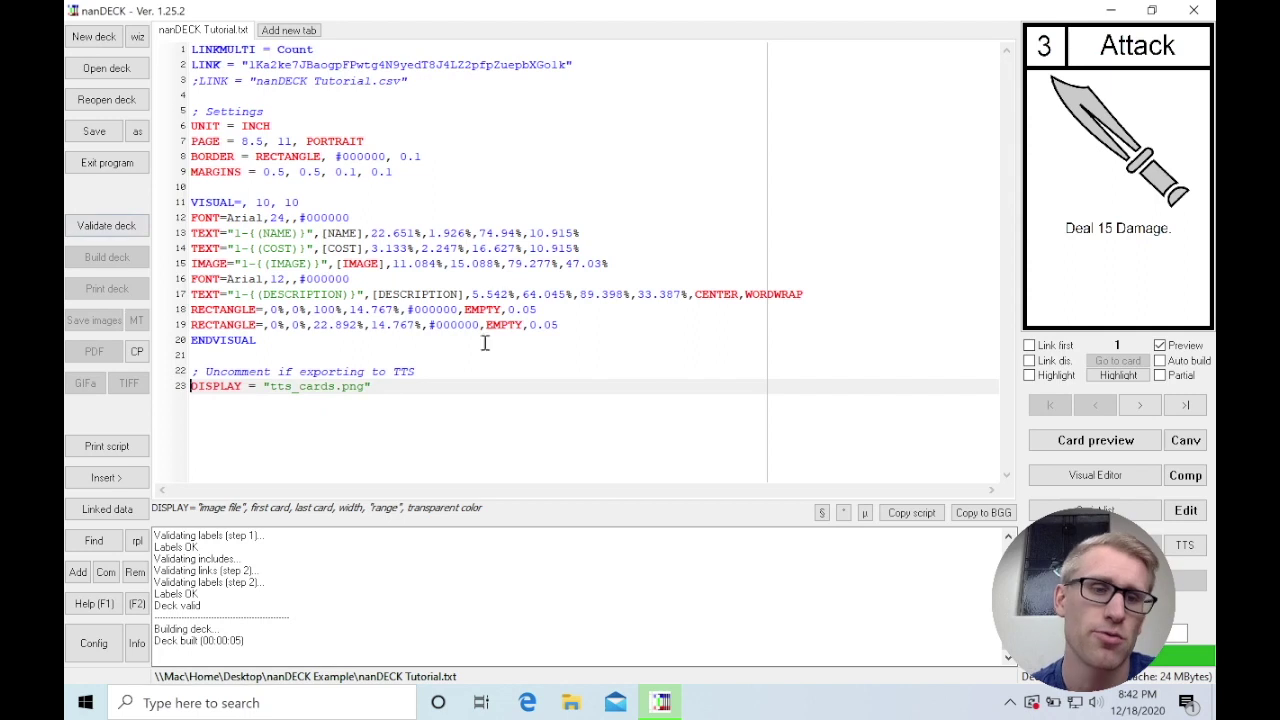